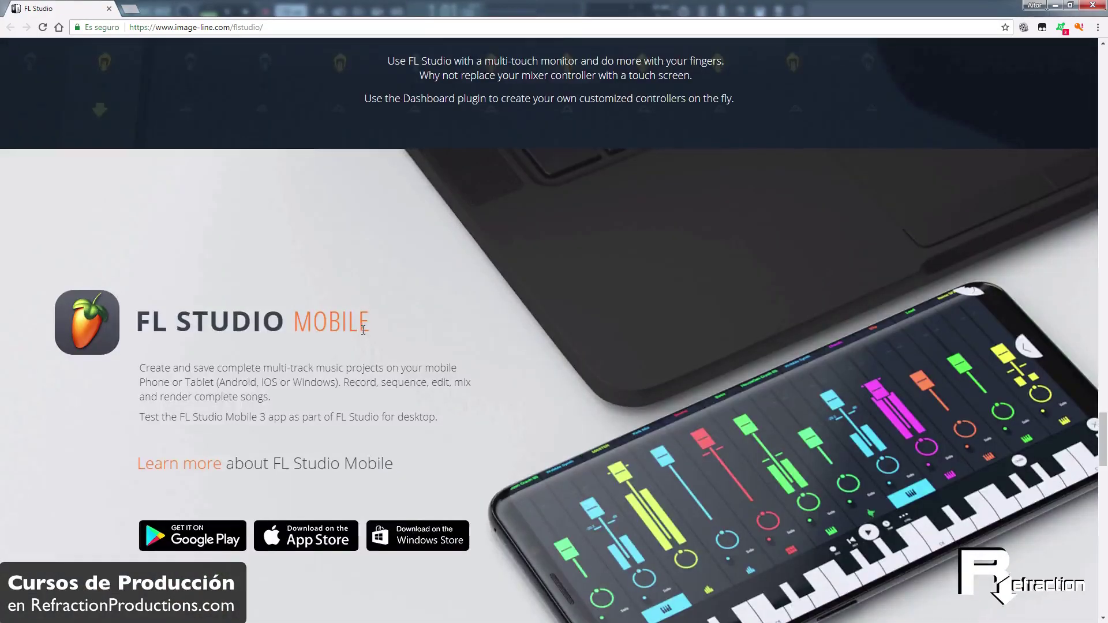
Step: Open the FL Studio trial and full installer download page from the site's main navigation
scroll(361, 330, "up", 15)
scroll(336, 368, "up", 6)
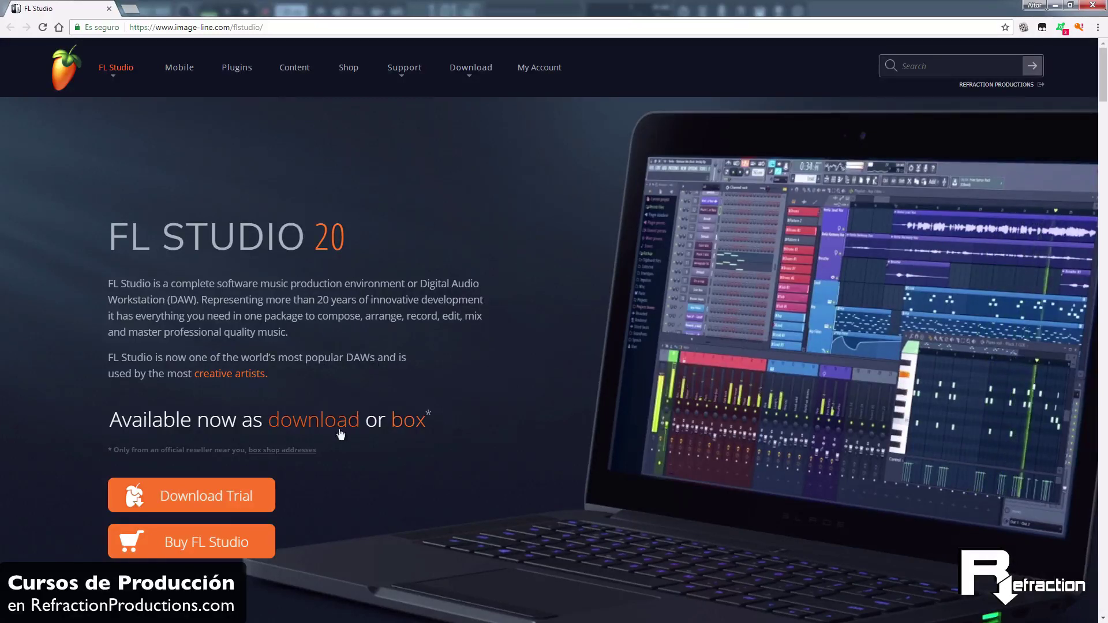
mouse_move(469, 70)
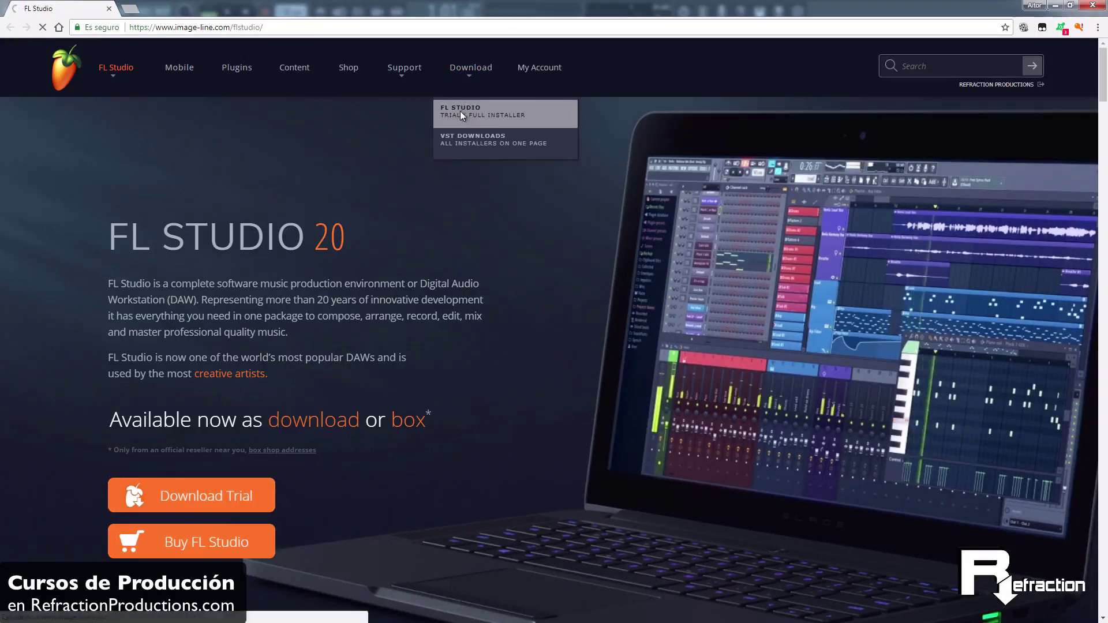
left_click(460, 111)
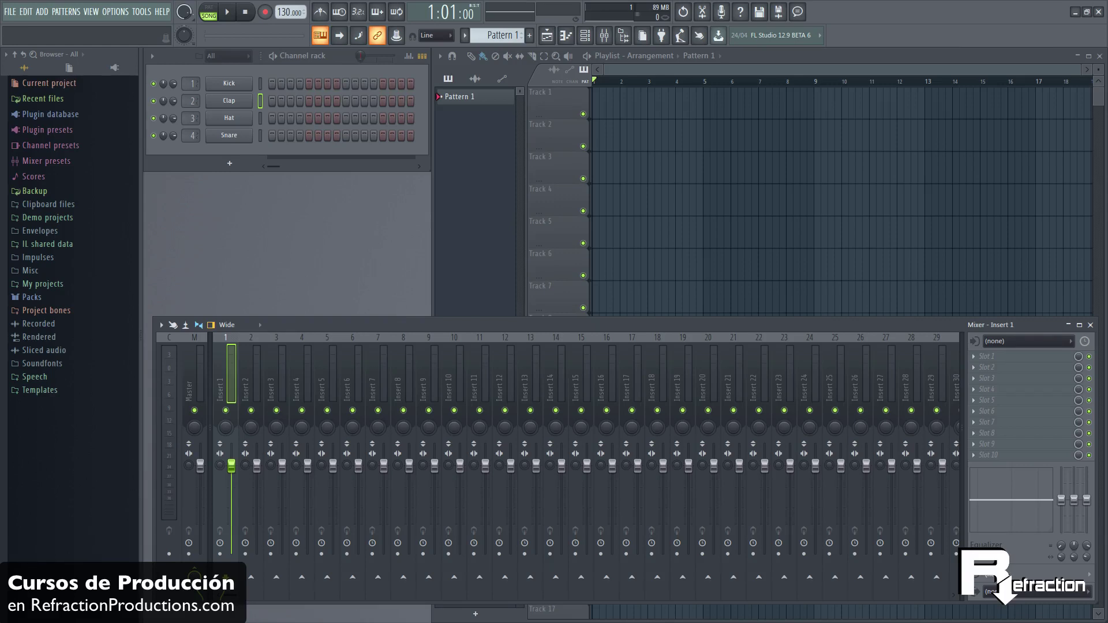
Step: Switch to FL Studio, bring the playlist in front of the mixer, and set playback to pattern mode
left_click(825, 59)
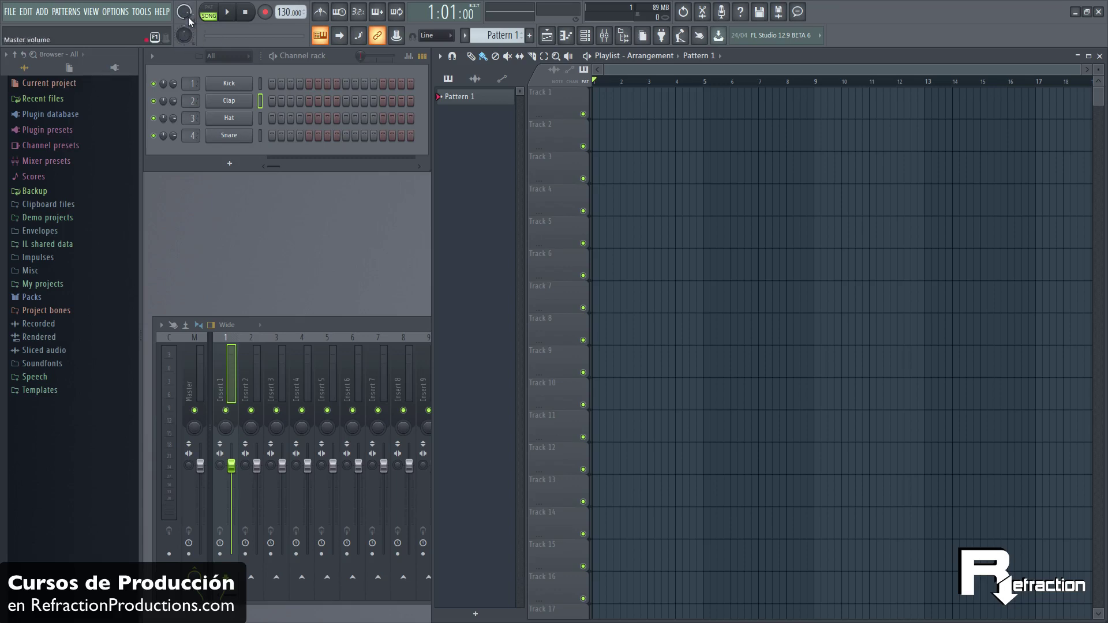
left_click(210, 12)
left_click(210, 12)
left_click(210, 12)
left_click(213, 14)
left_click(212, 14)
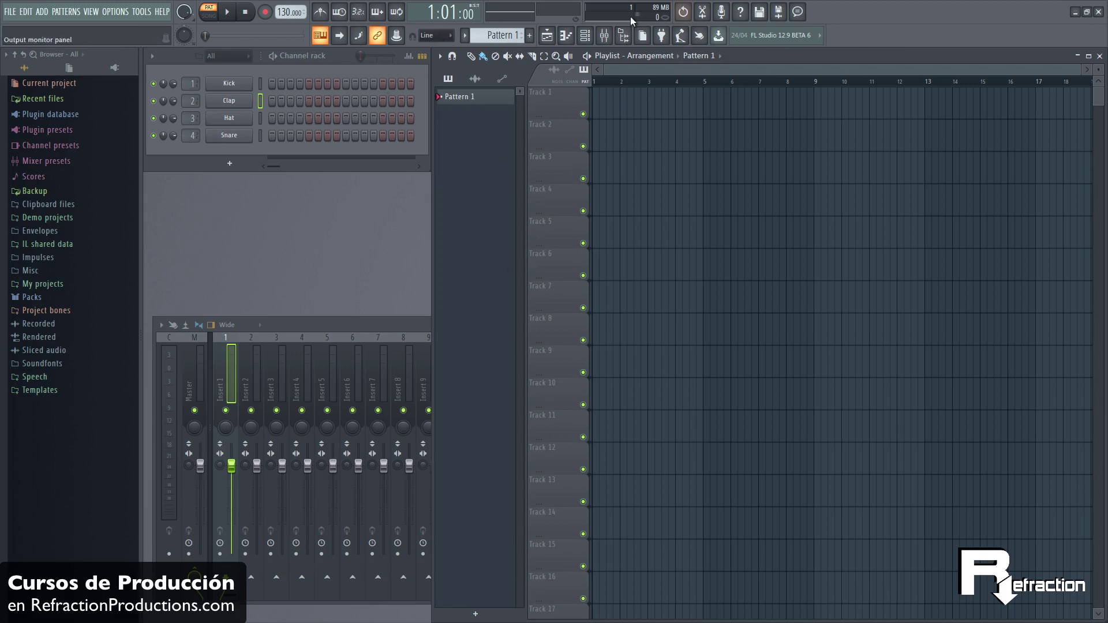
Step: Try several toolbar layout presets, including Default (FL 12) and Single line, and restore the Default preset
right_click(856, 18)
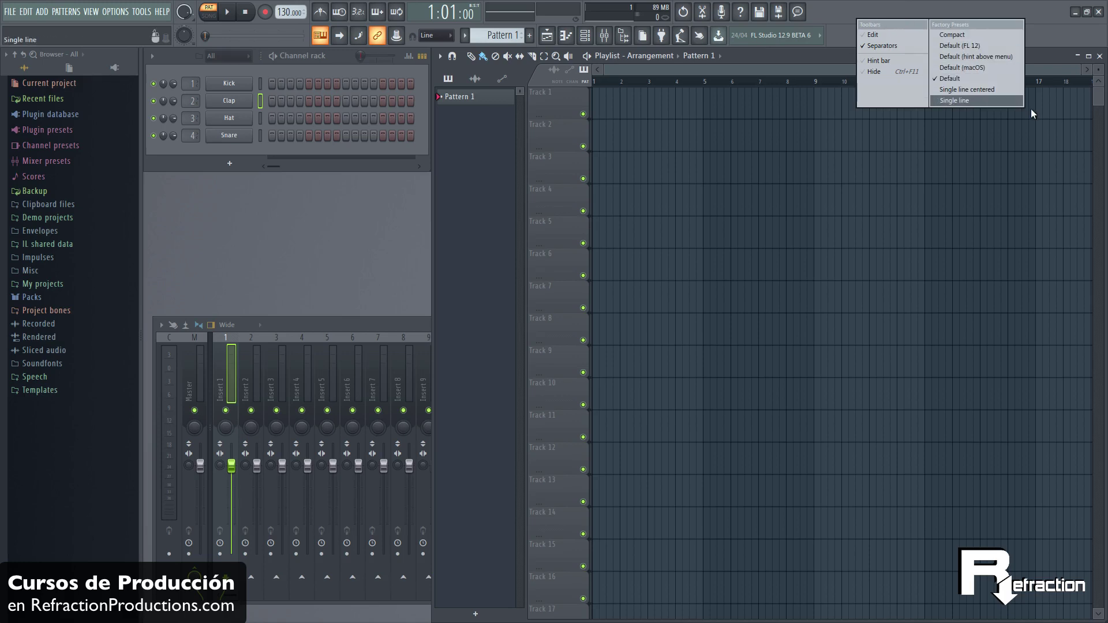
left_click(991, 46)
right_click(879, 10)
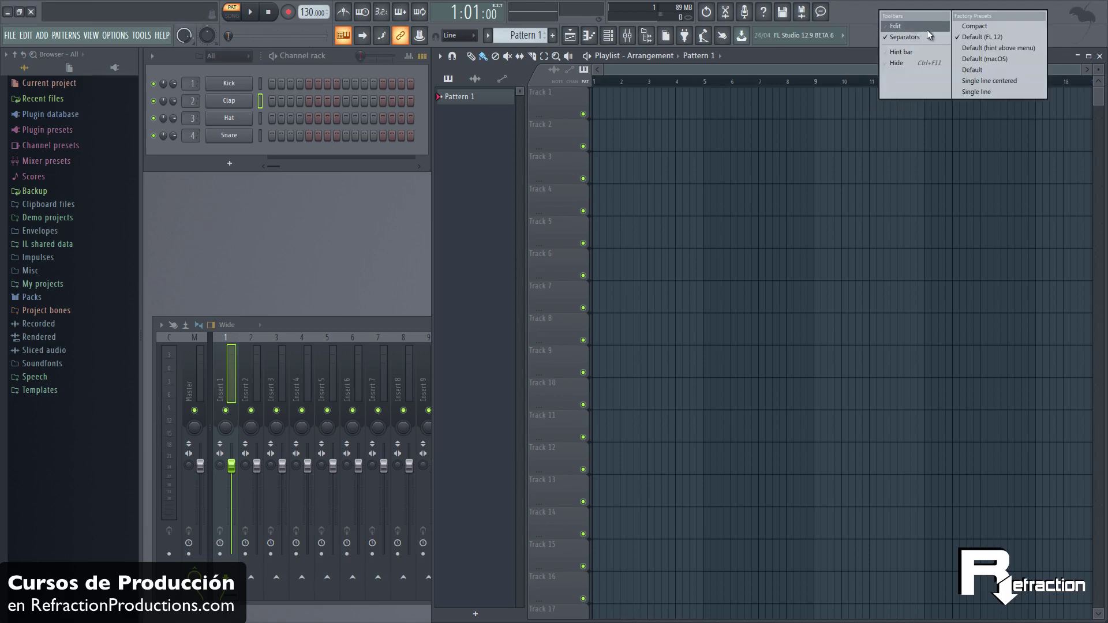
left_click(998, 68)
right_click(885, 7)
left_click(980, 88)
right_click(969, 12)
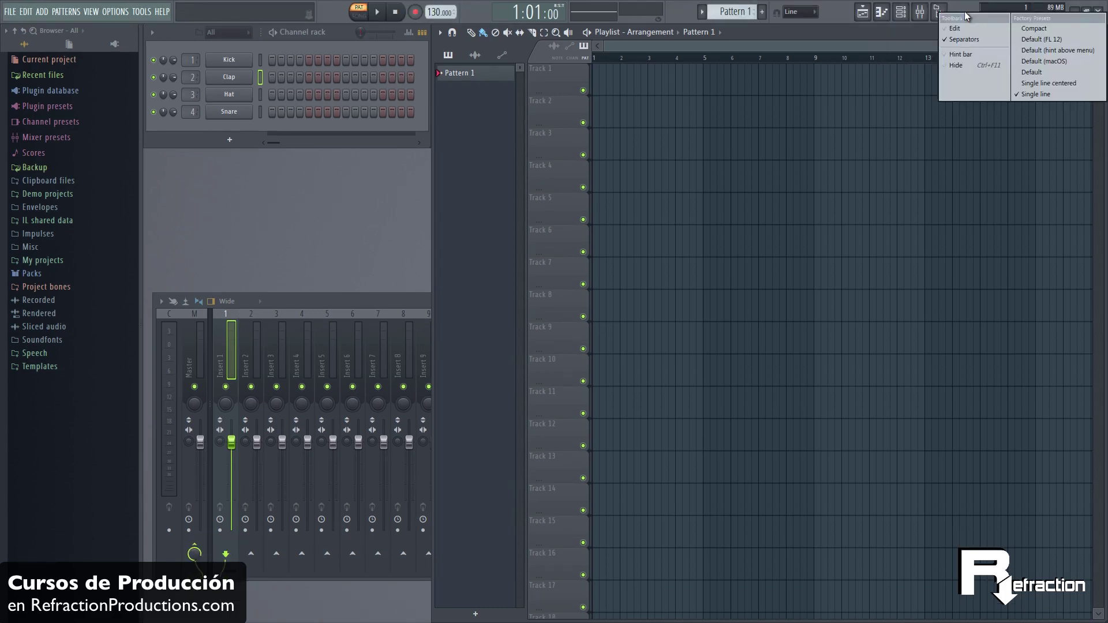
left_click(1019, 28)
right_click(519, 8)
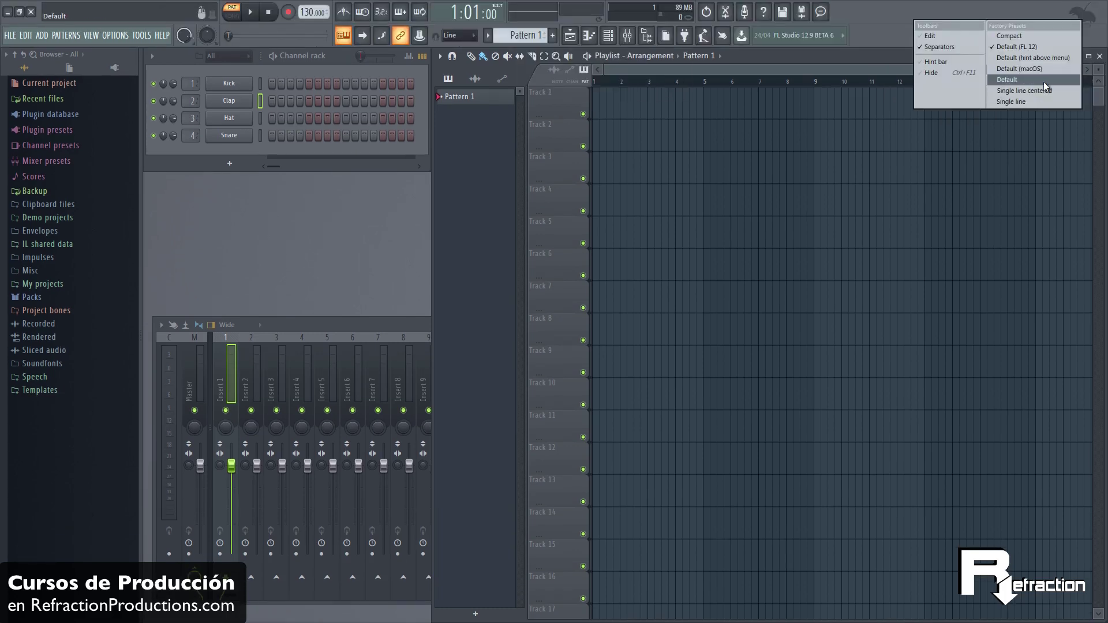
left_click(1004, 80)
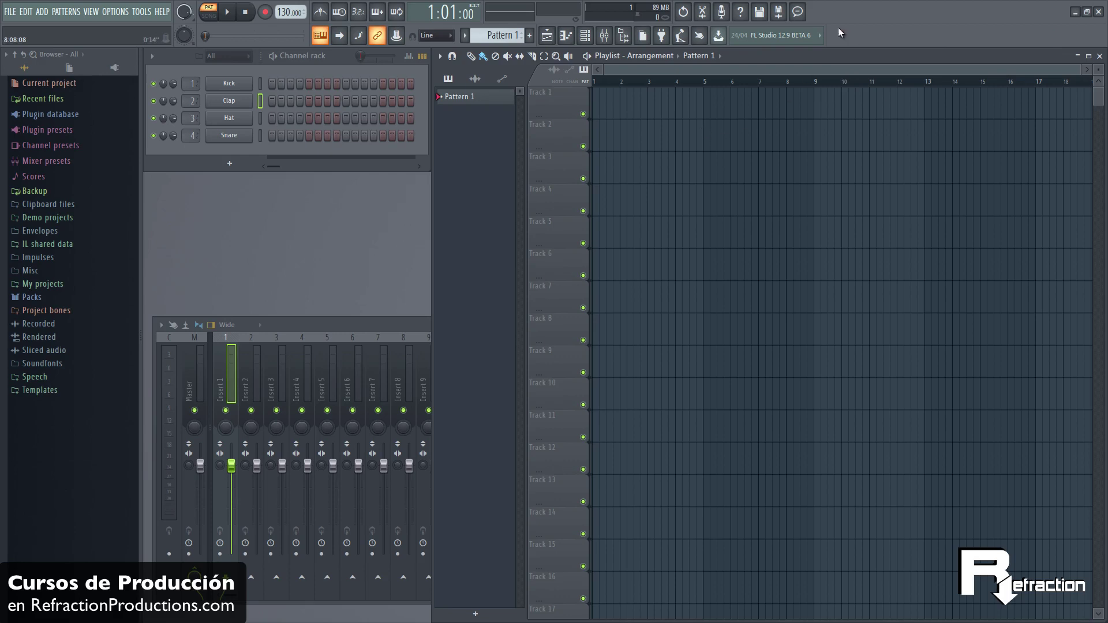
right_click(860, 12)
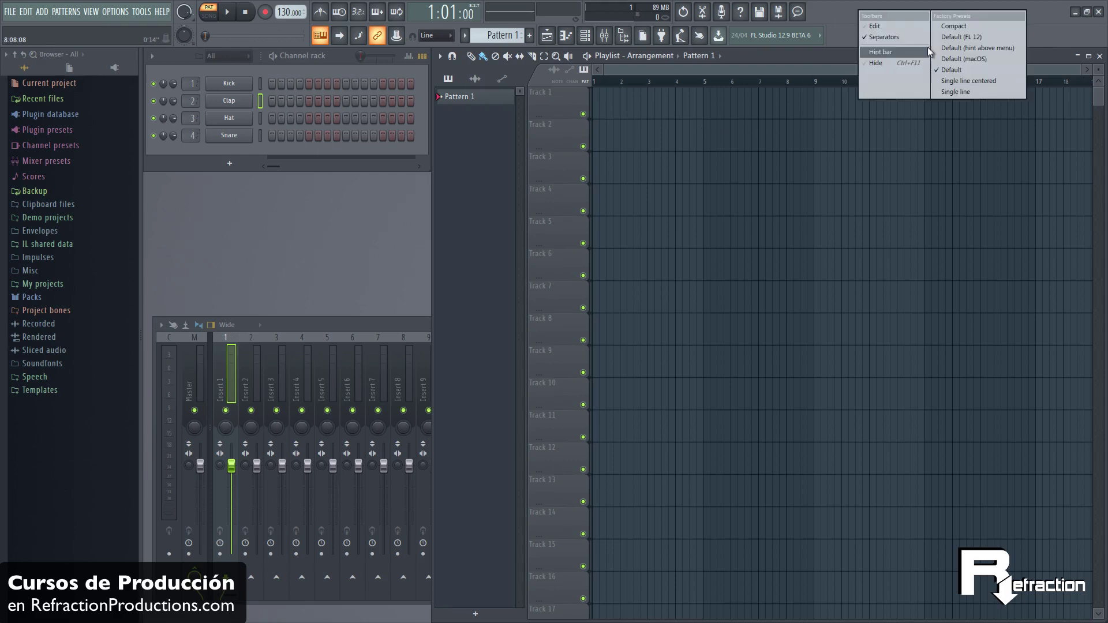
left_click(880, 25)
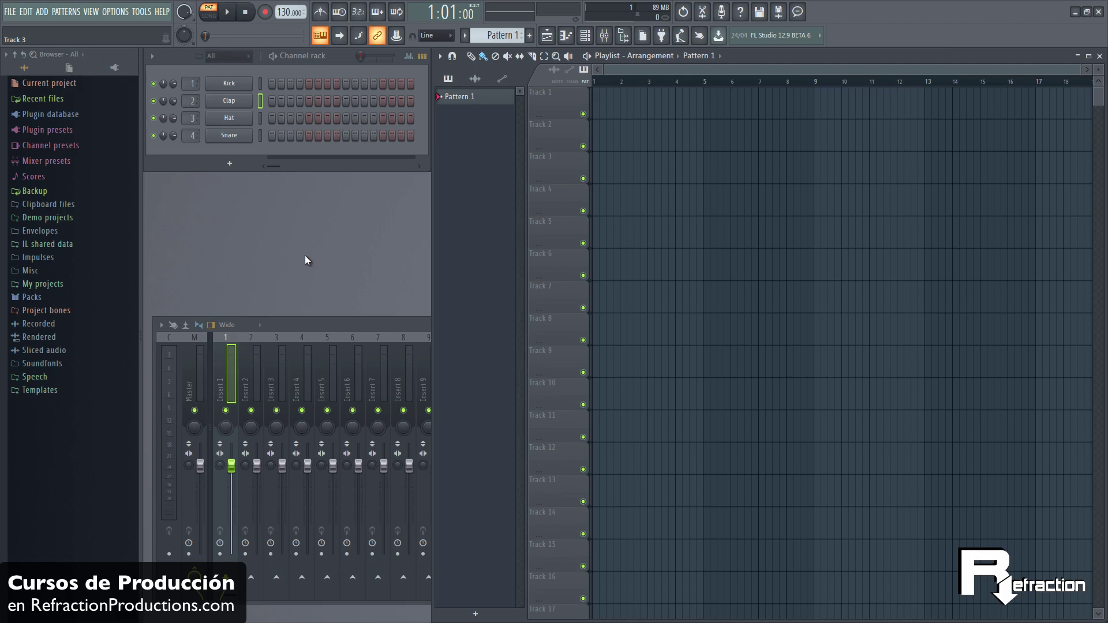
Step: Move the playlist window closer to the browser so it overlaps the channel rack, keeping it in front of the mixer
left_click_drag(879, 53, 750, 52)
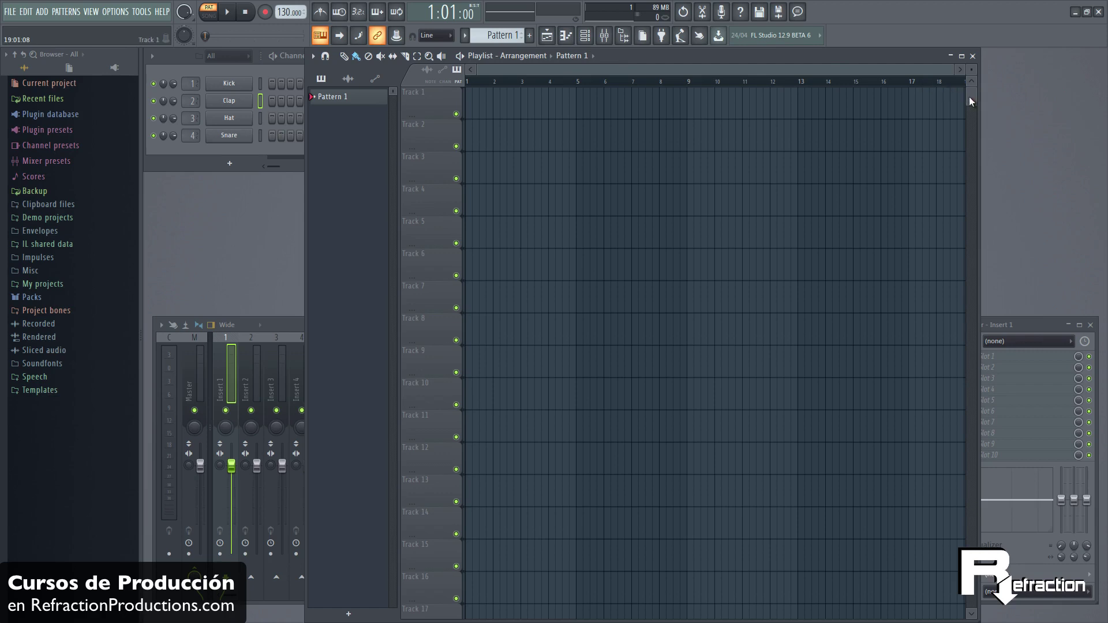
left_click_drag(970, 99, 951, 4)
left_click(293, 327)
left_click_drag(234, 598, 68, 512)
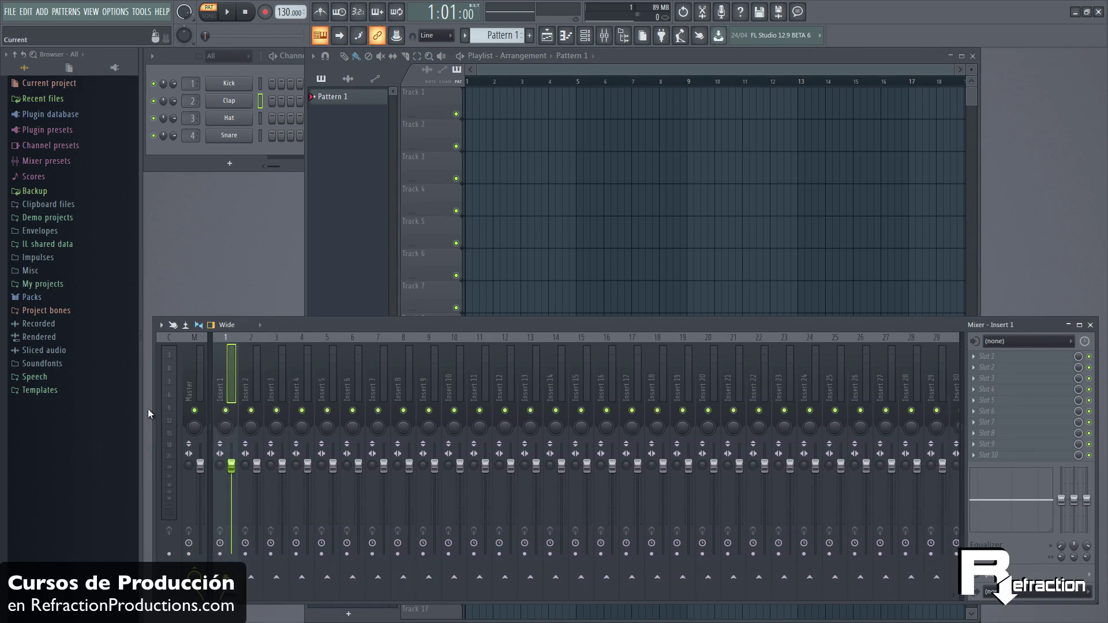
left_click(689, 74)
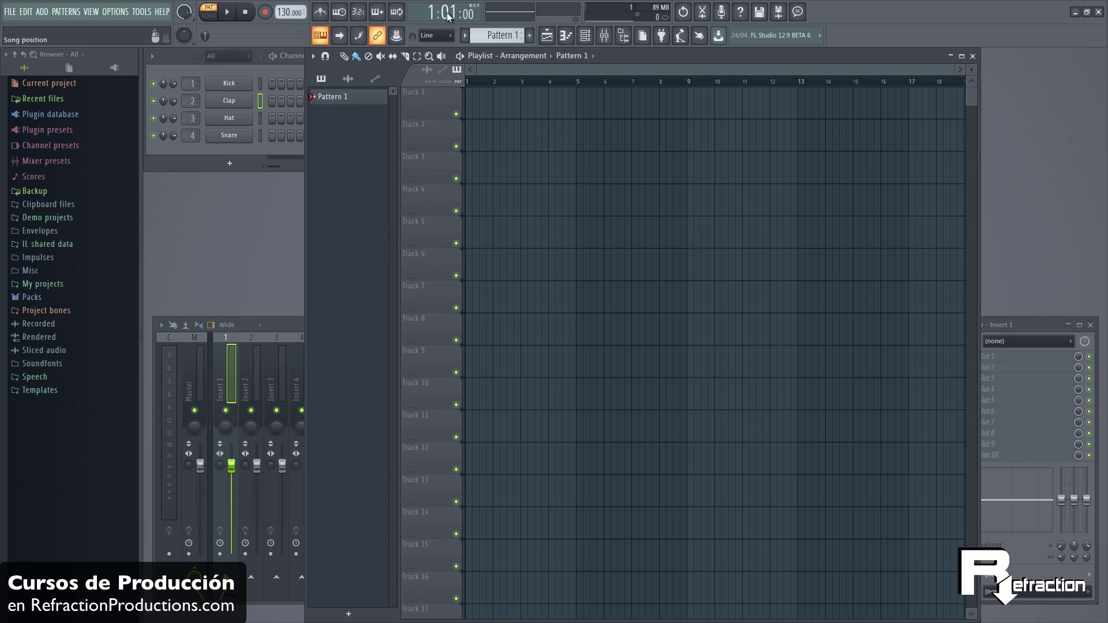
right_click(283, 13)
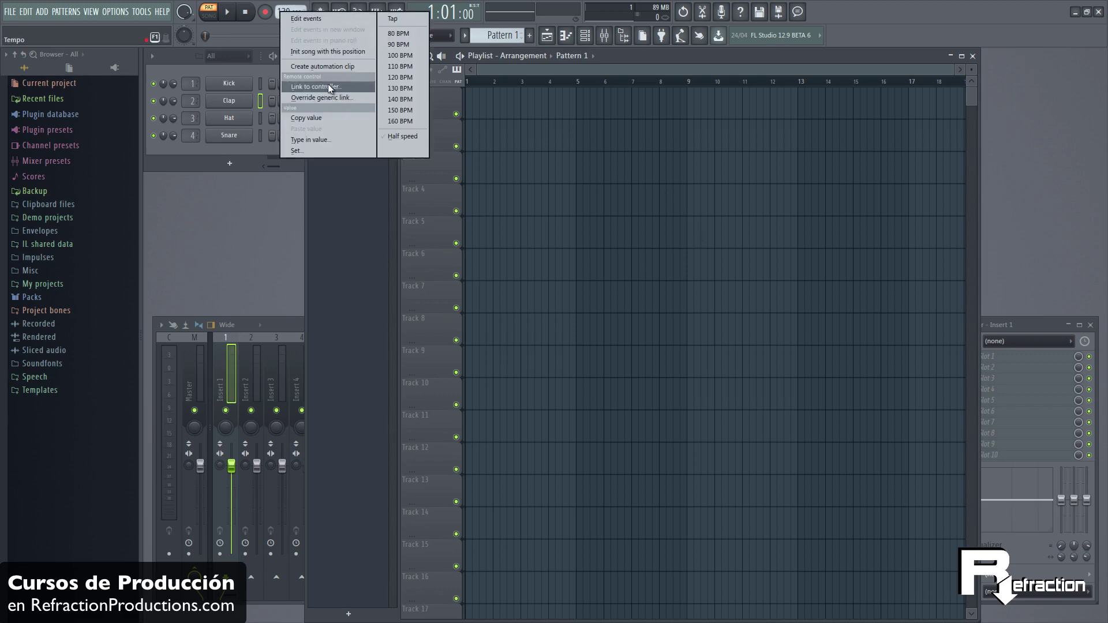
left_click(654, 153)
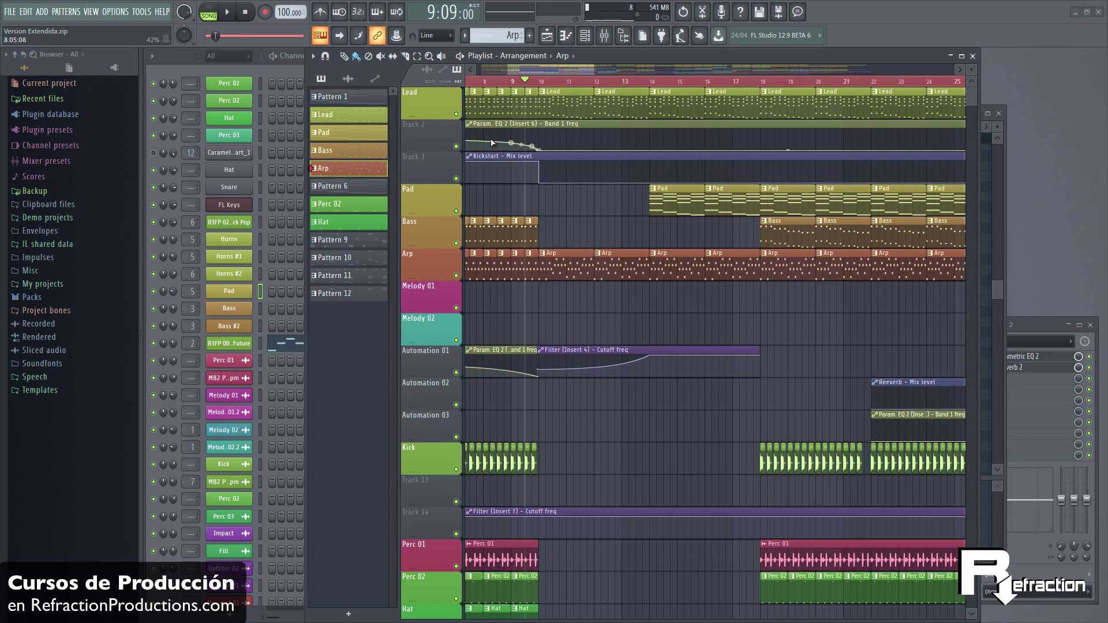
Step: Solo the Lead track and play it briefly from bar 10
left_click(539, 81)
right_click(455, 114)
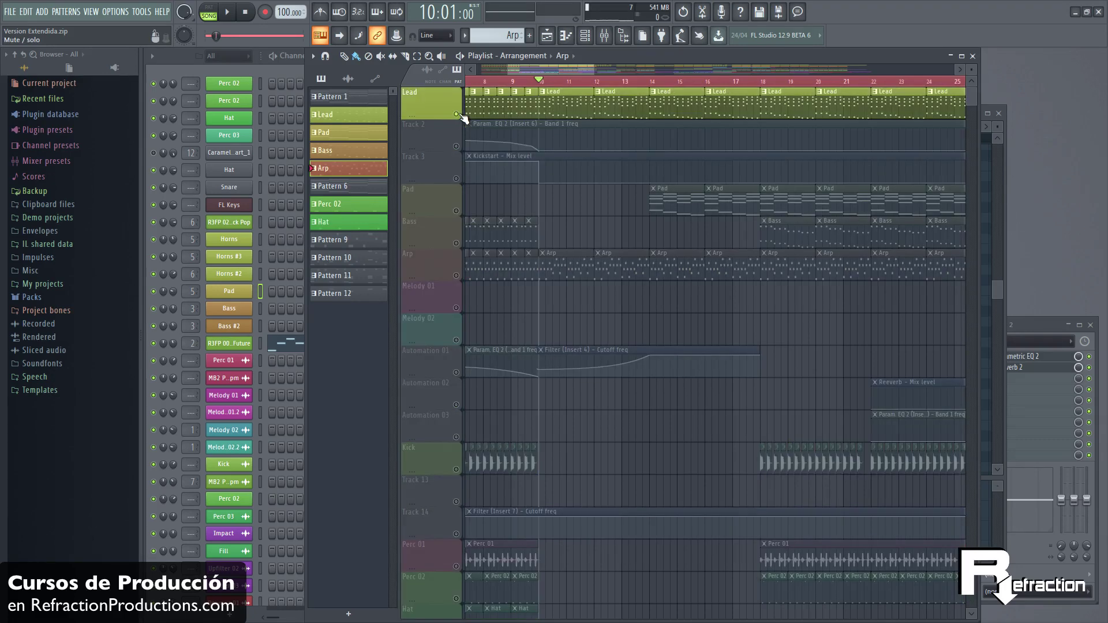
key("space")
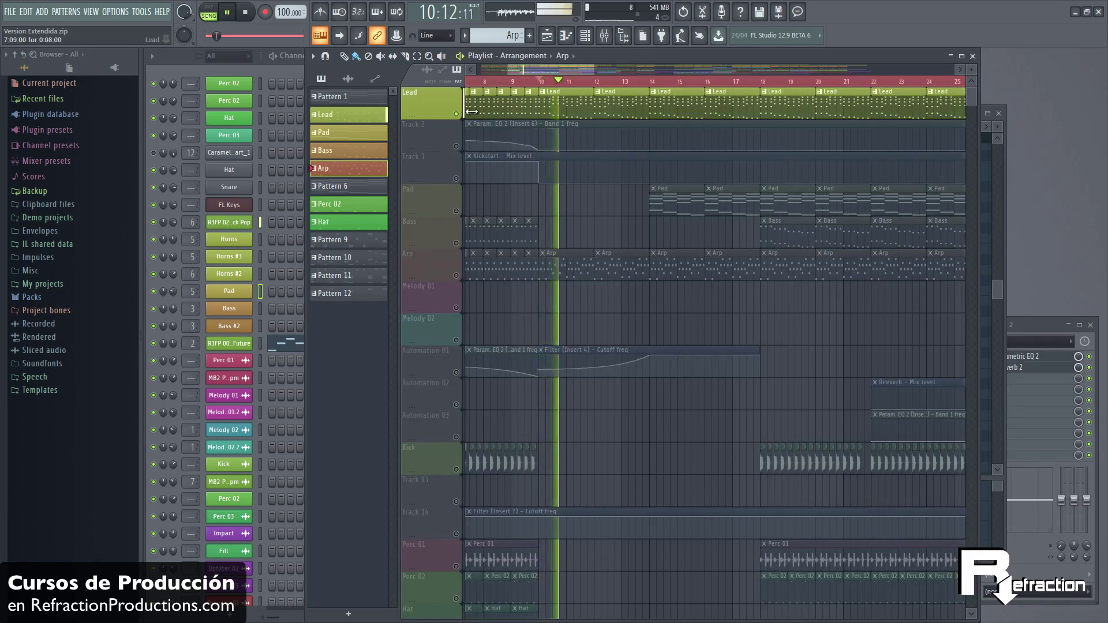
key("space")
Step: Consolidate the Lead track from the song start, setting the WAV bit depth to 24Bit int for the render
right_click(438, 105)
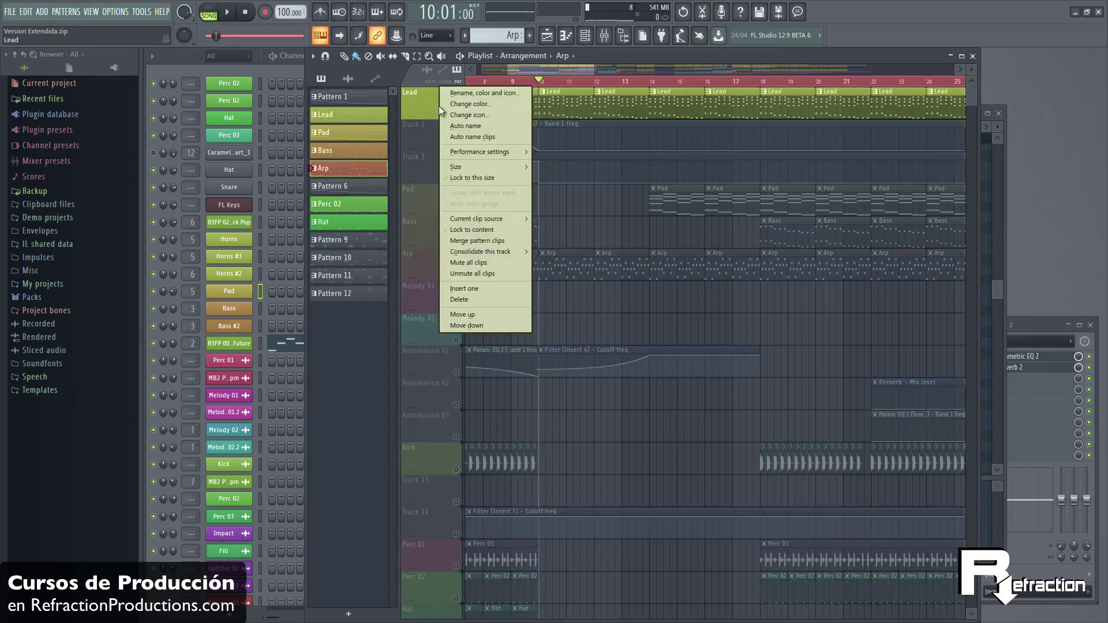
mouse_move(490, 249)
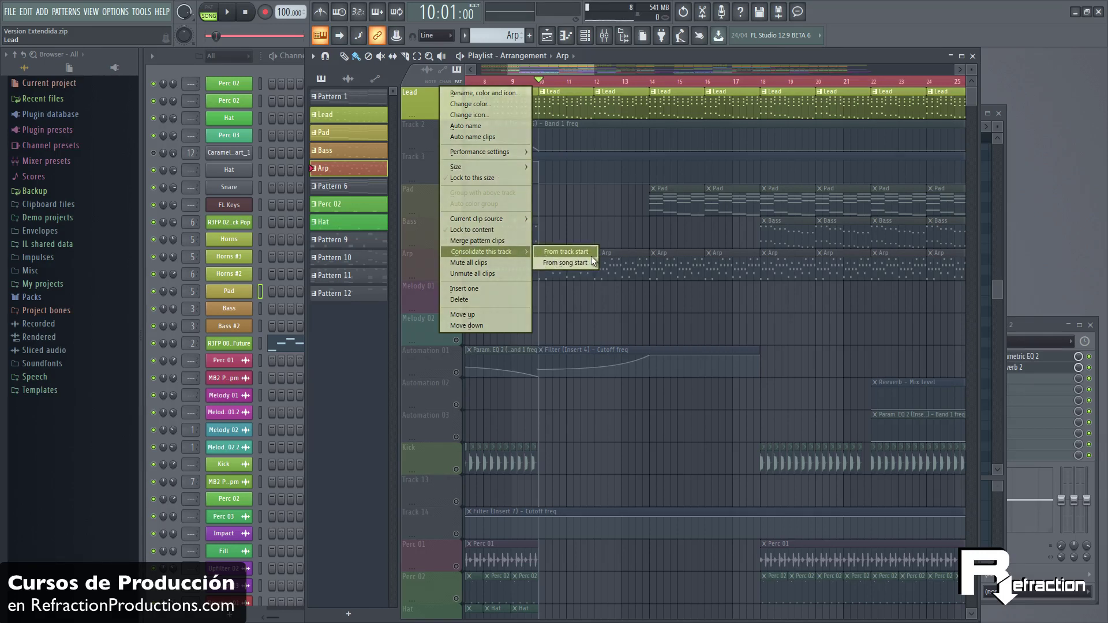
left_click(573, 264)
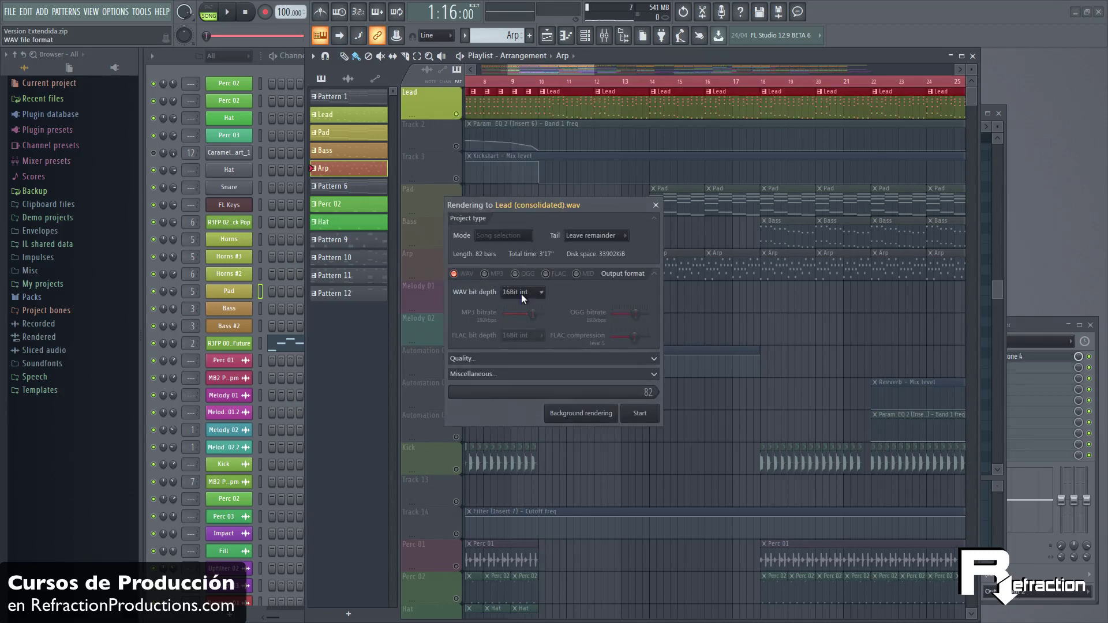
left_click(521, 293)
left_click(525, 317)
Step: Raise the MP3 bitrate, OGG bitrate and FLAC compression to their maximum, expand the quality settings, and start the render
left_click_drag(506, 323, 546, 323)
left_click_drag(628, 321, 766, 319)
left_click_drag(635, 338, 698, 339)
left_click(602, 359)
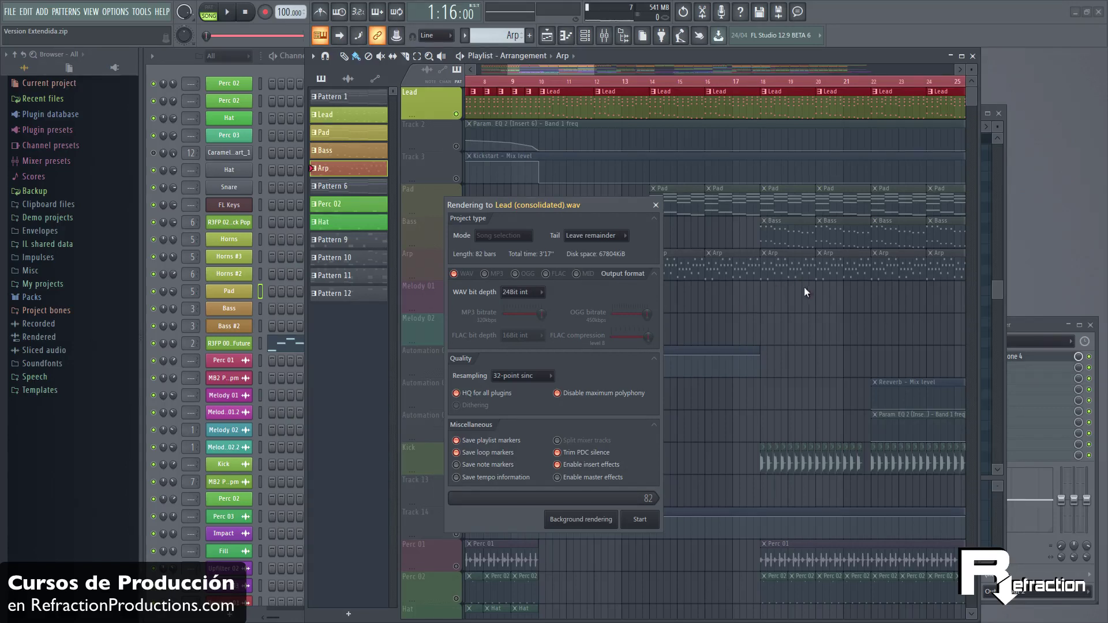
left_click(639, 520)
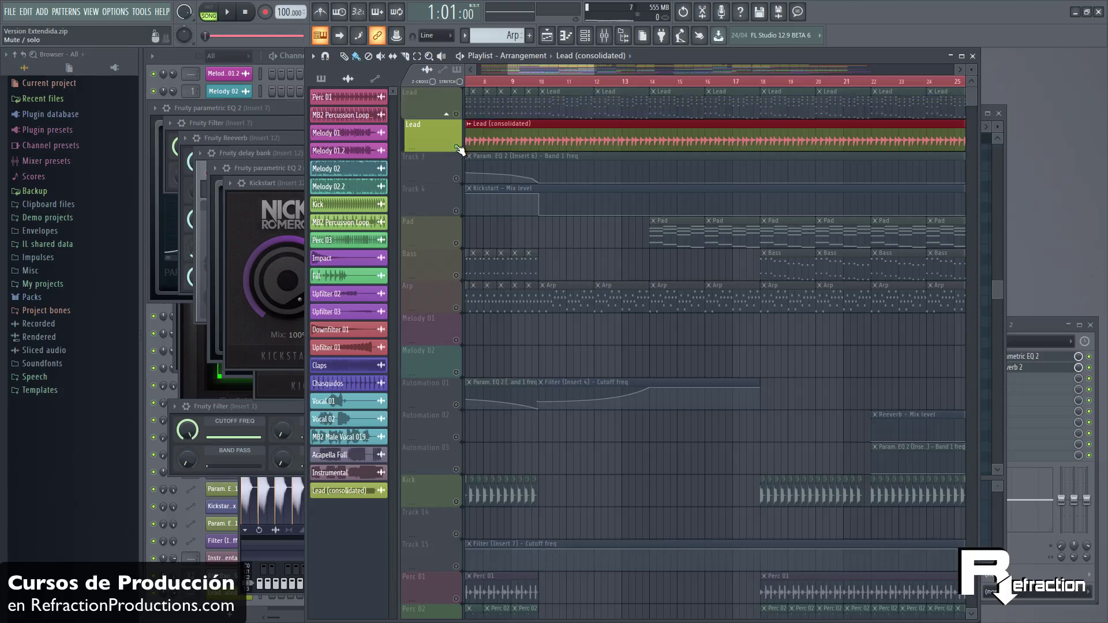
Step: Play the consolidated Lead audio from bar 10 and view the clip's whole length in the playlist
left_click(456, 113)
left_click_drag(486, 84, 479, 84)
key("space")
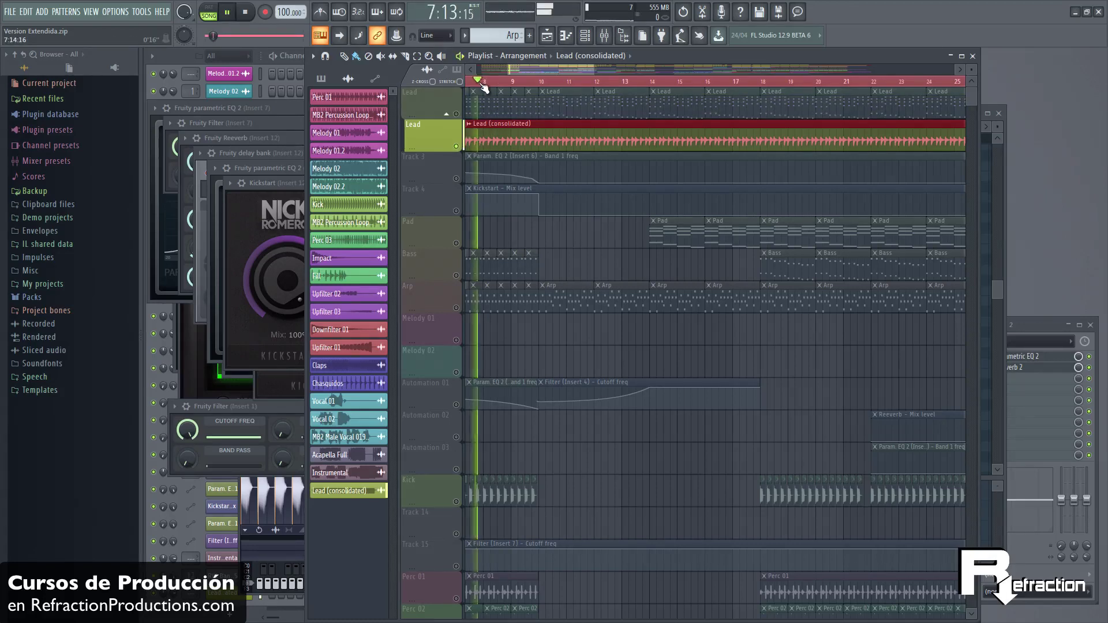
left_click(539, 82)
scroll(590, 119, "down", 3)
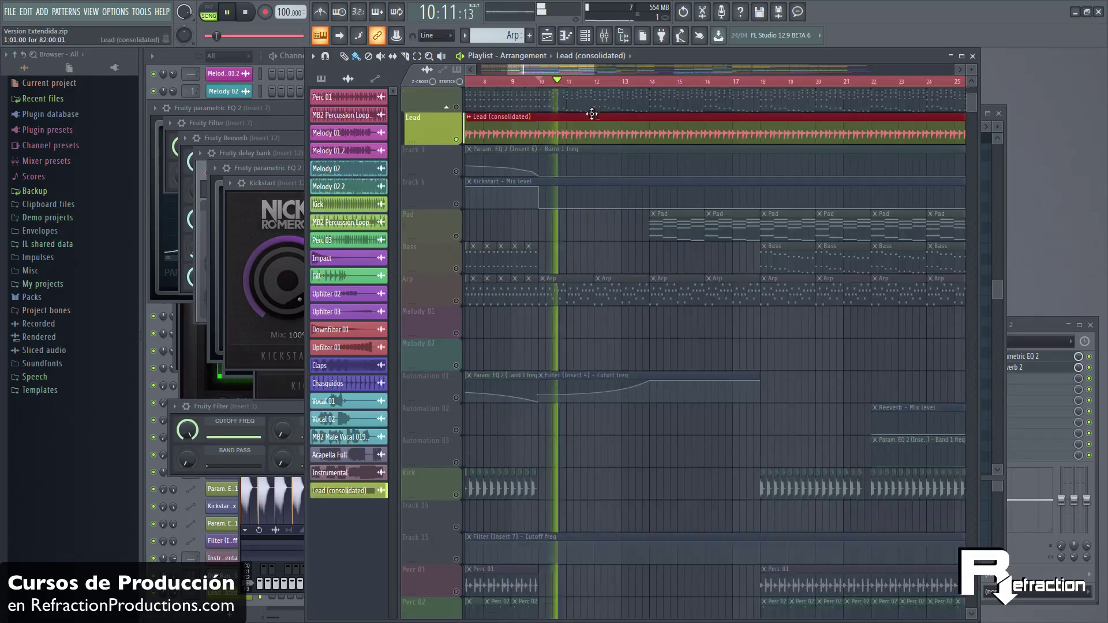
scroll(590, 120, "up", 3)
scroll(539, 118, "down", 6, "ctrl")
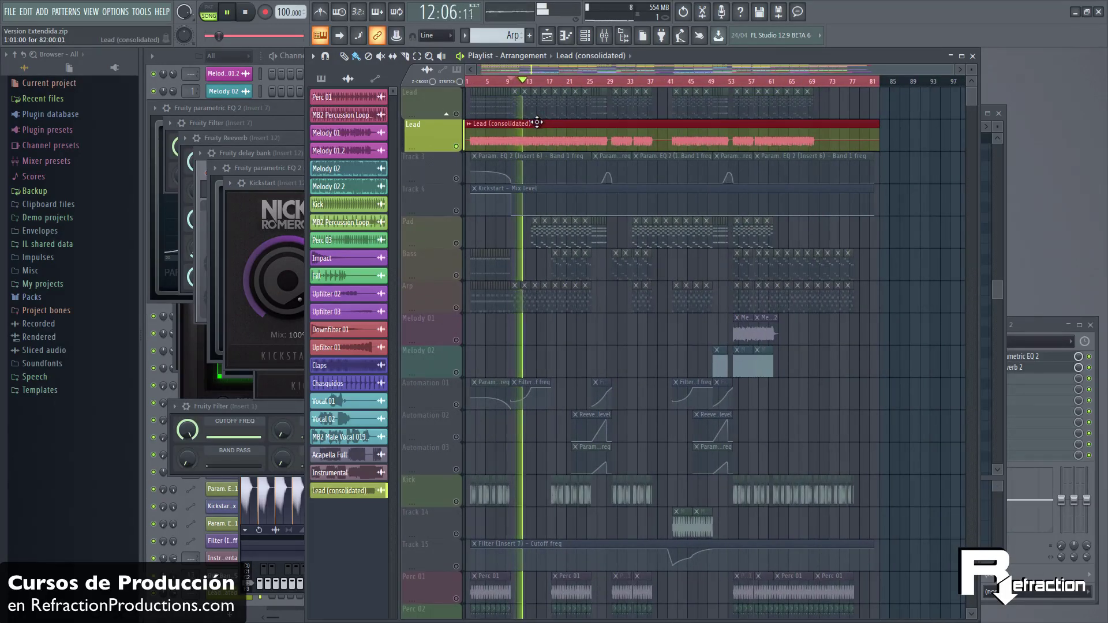
key("space")
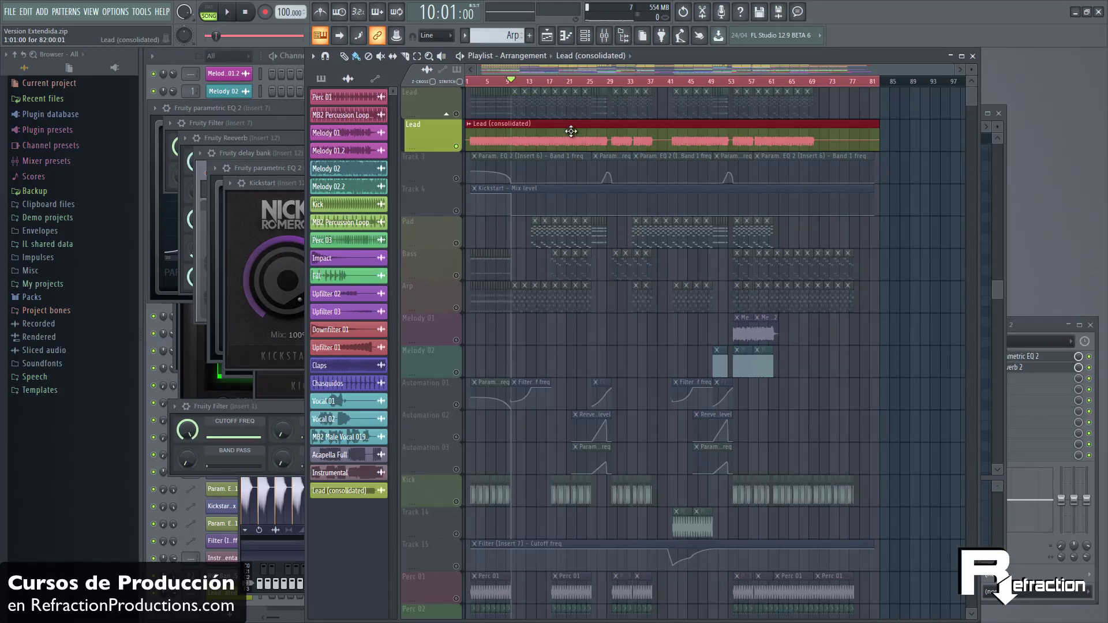
Step: Unsolo the consolidated Lead track and deselect its audio clip
right_click(456, 146)
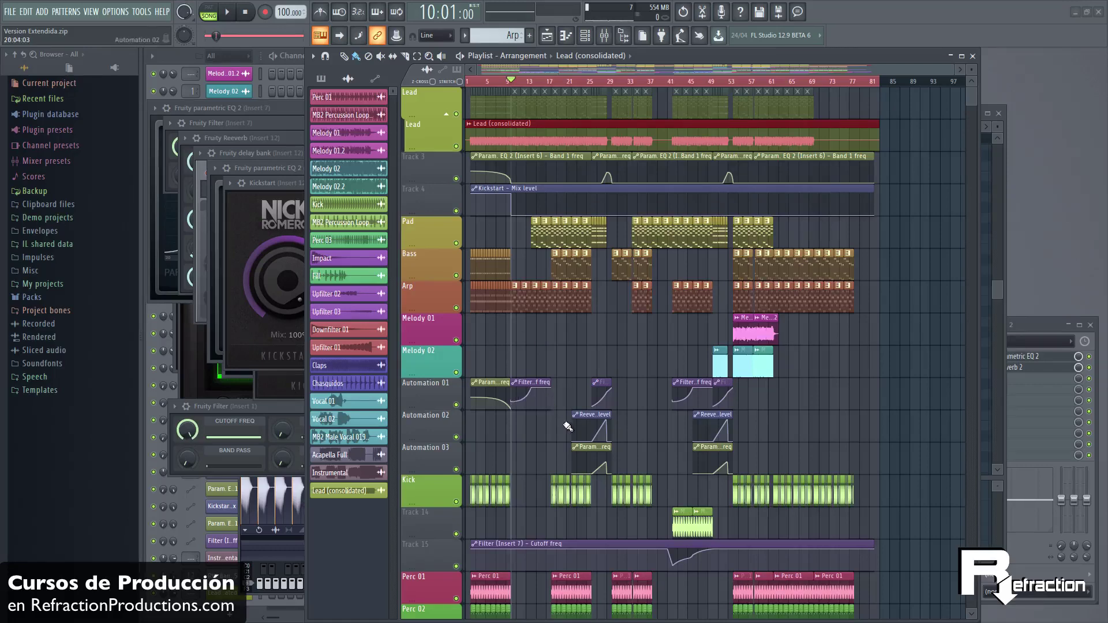
left_click(583, 345, "ctrl")
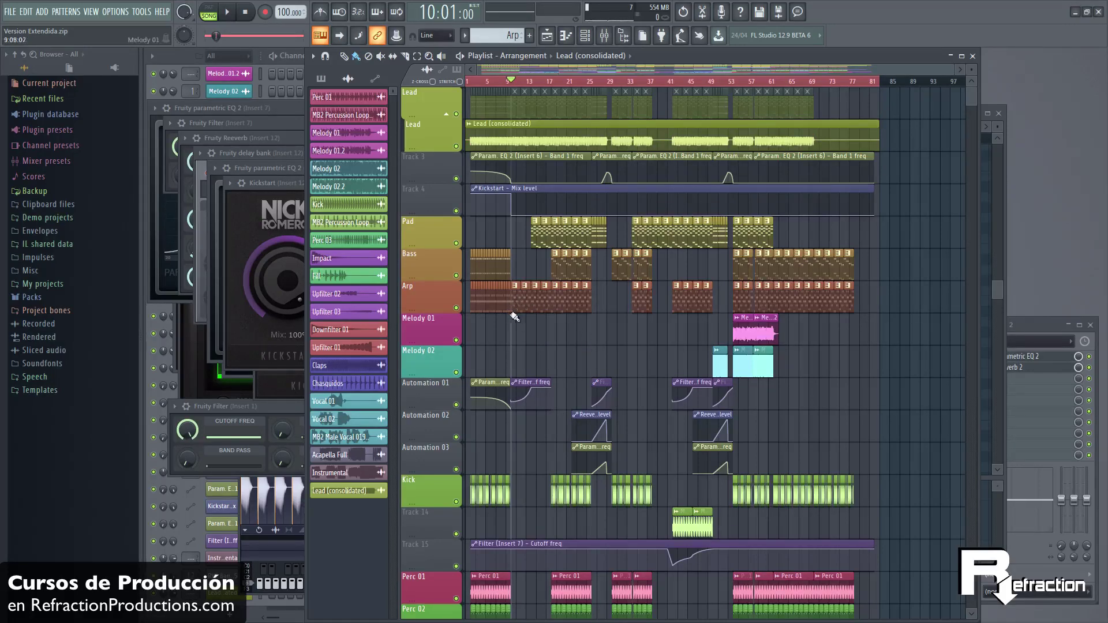
Step: Select the Perc 01, Perc 02 and Hat clips between bars 2 and 10 in the playlist
scroll(554, 335, "down", 6)
scroll(554, 344, "down", 3)
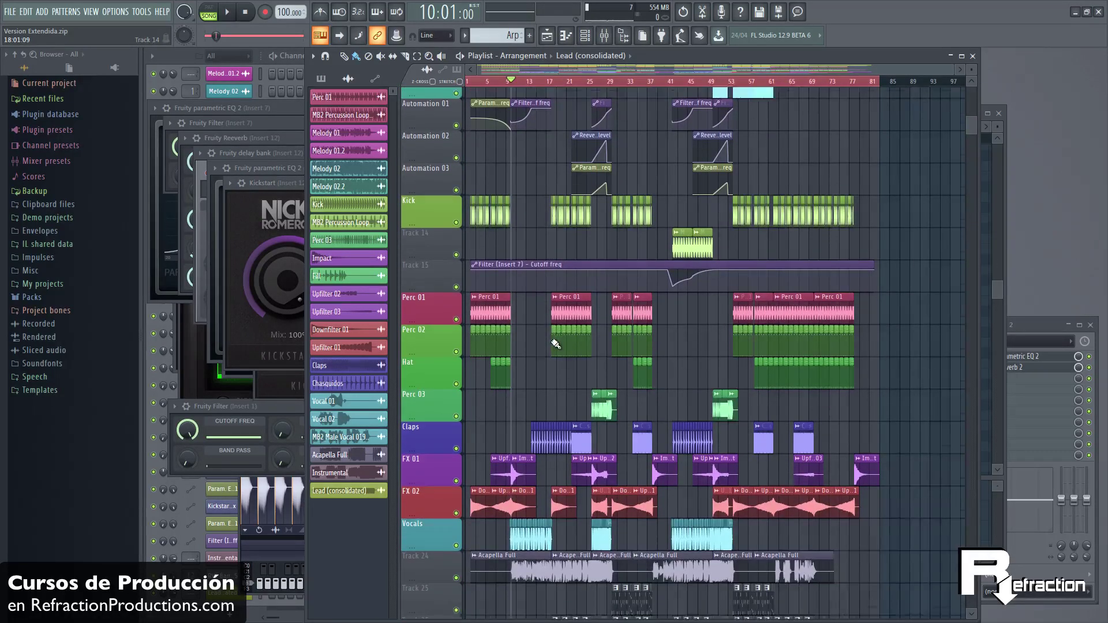
scroll(481, 358, "up", 5)
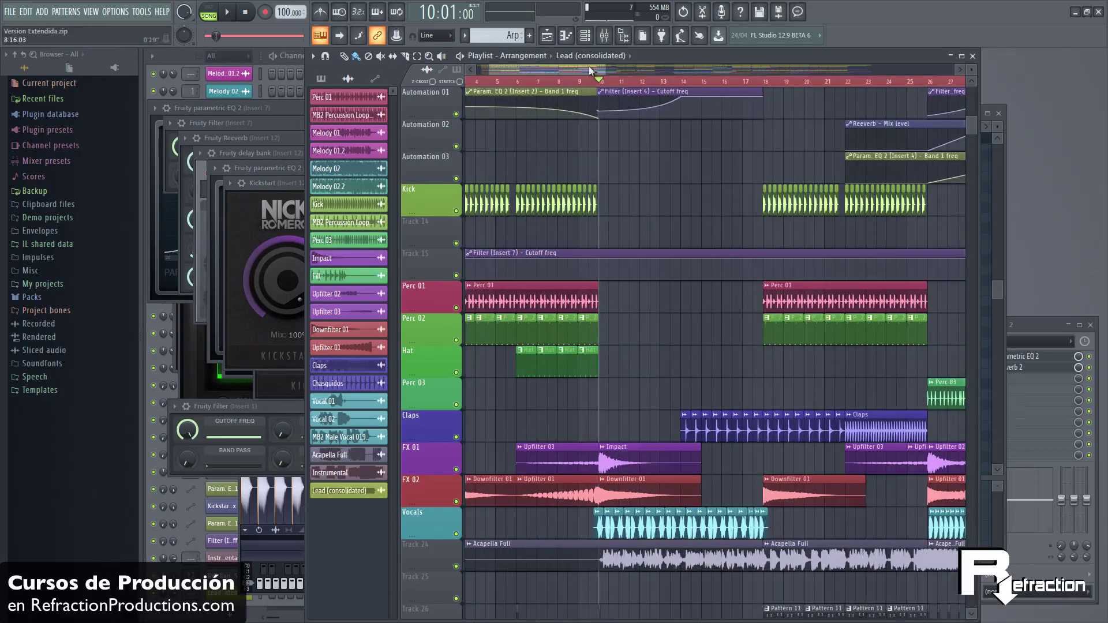
left_click_drag(584, 70, 514, 80)
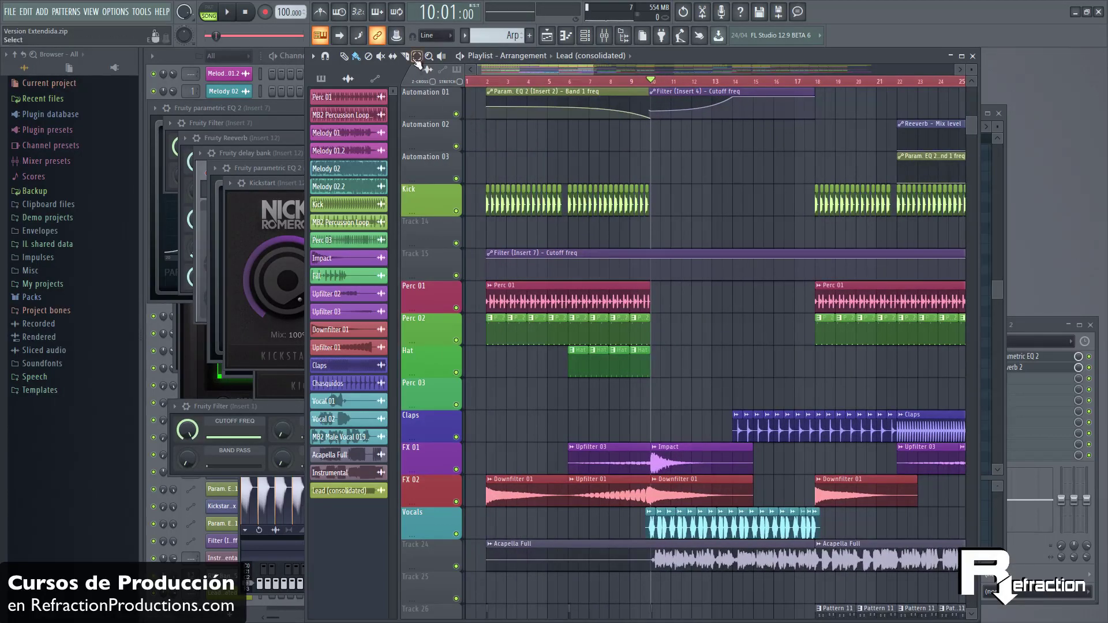
left_click_drag(681, 280, 396, 413)
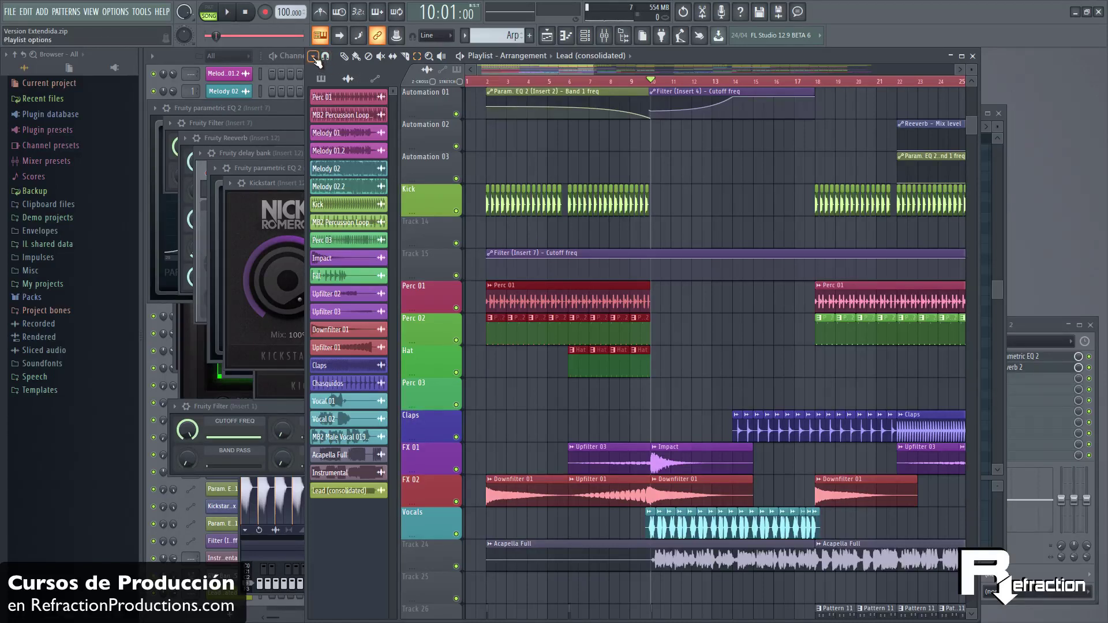
Step: Consolidate the selected percussion clips from the song start and start the render with the existing WAV settings
left_click(313, 57)
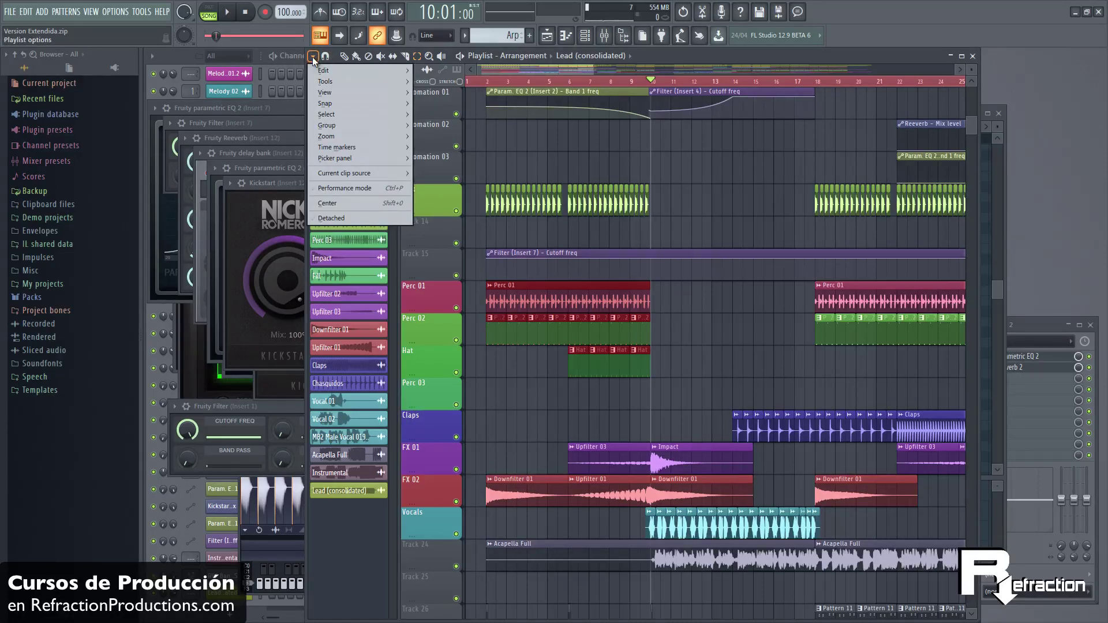
mouse_move(320, 83)
mouse_move(446, 97)
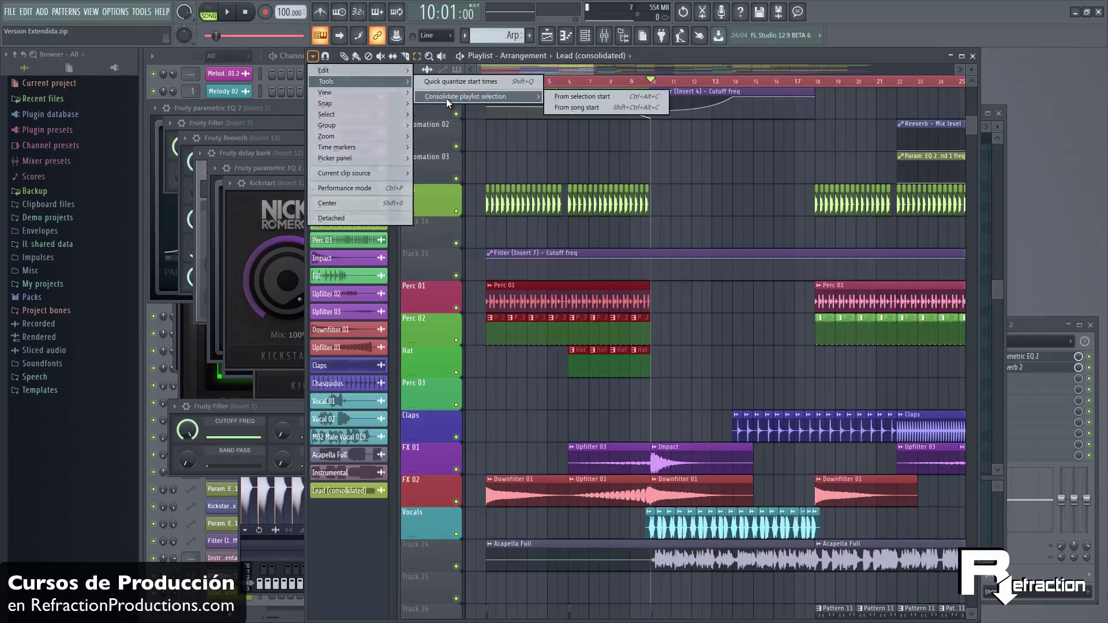
left_click(590, 107)
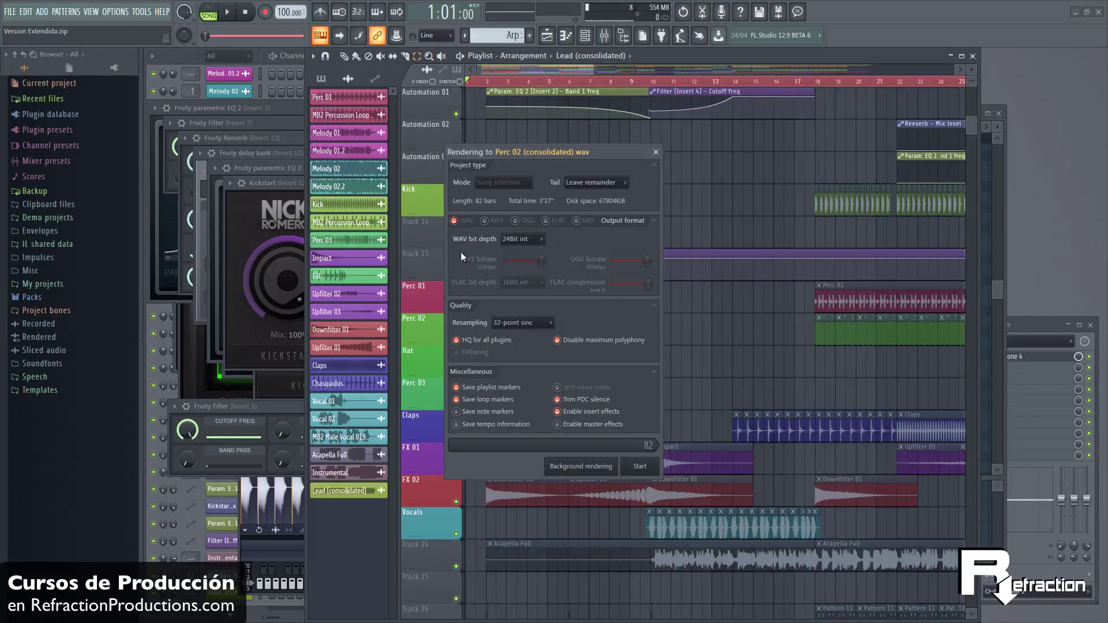
left_click(643, 468)
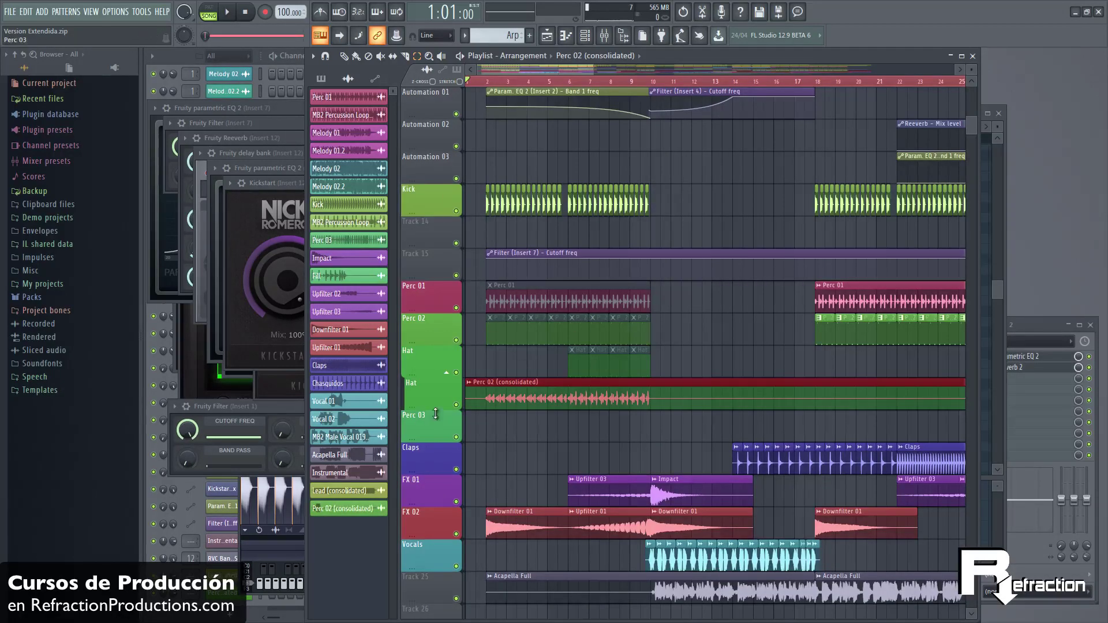
Step: Solo the consolidated percussion track, play it from bar 2 and again from bar 7, and stop playback
left_click(456, 404, "ctrl")
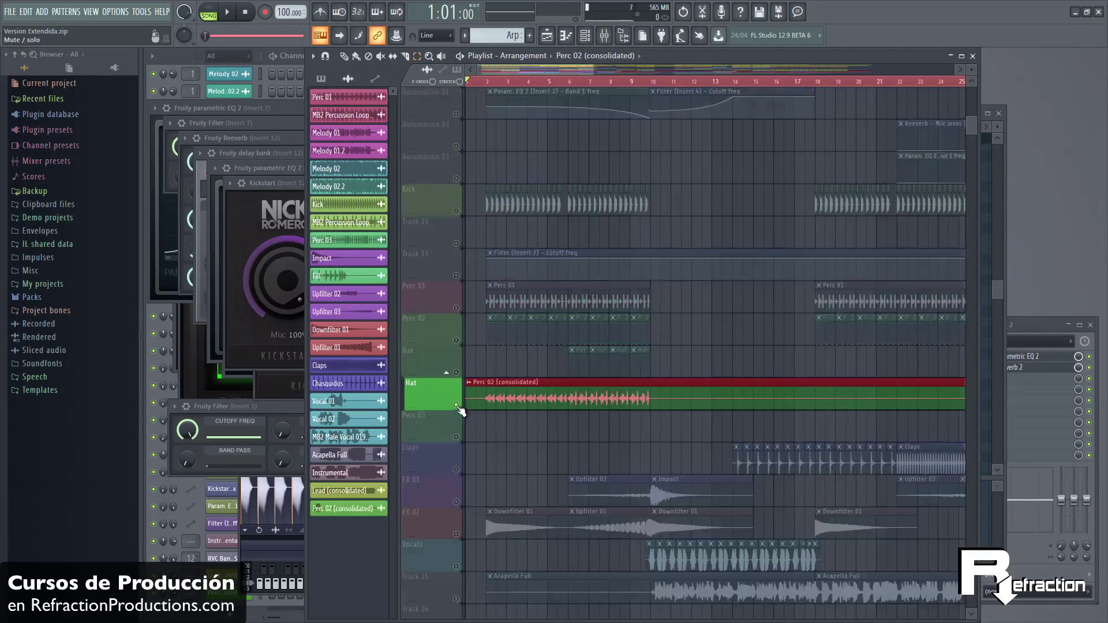
left_click(358, 56)
left_click(487, 81)
key("space")
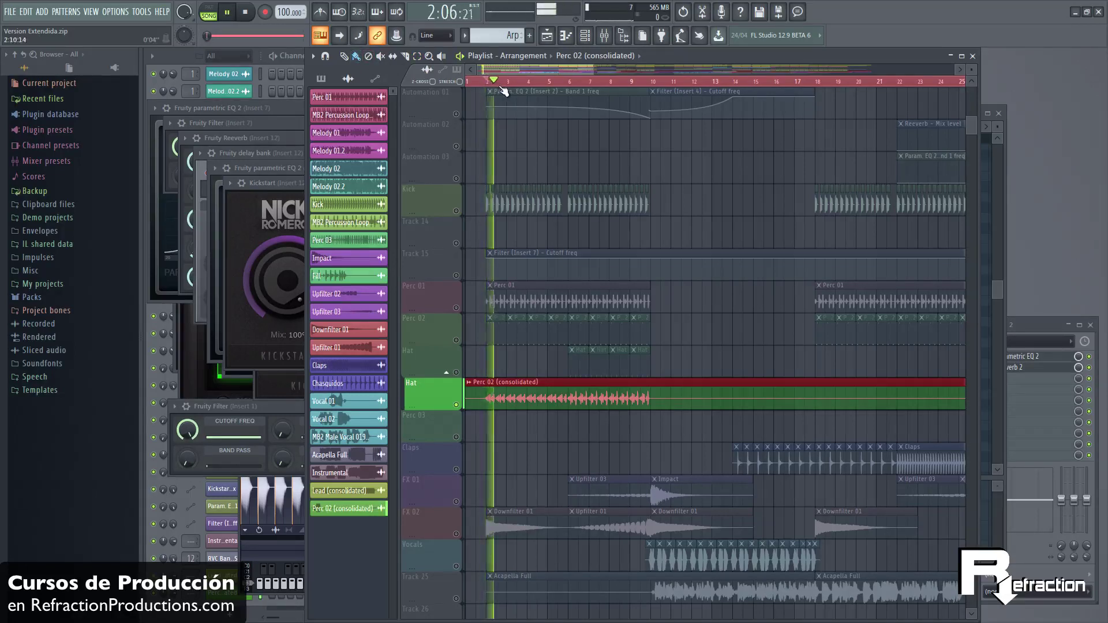
left_click(603, 83)
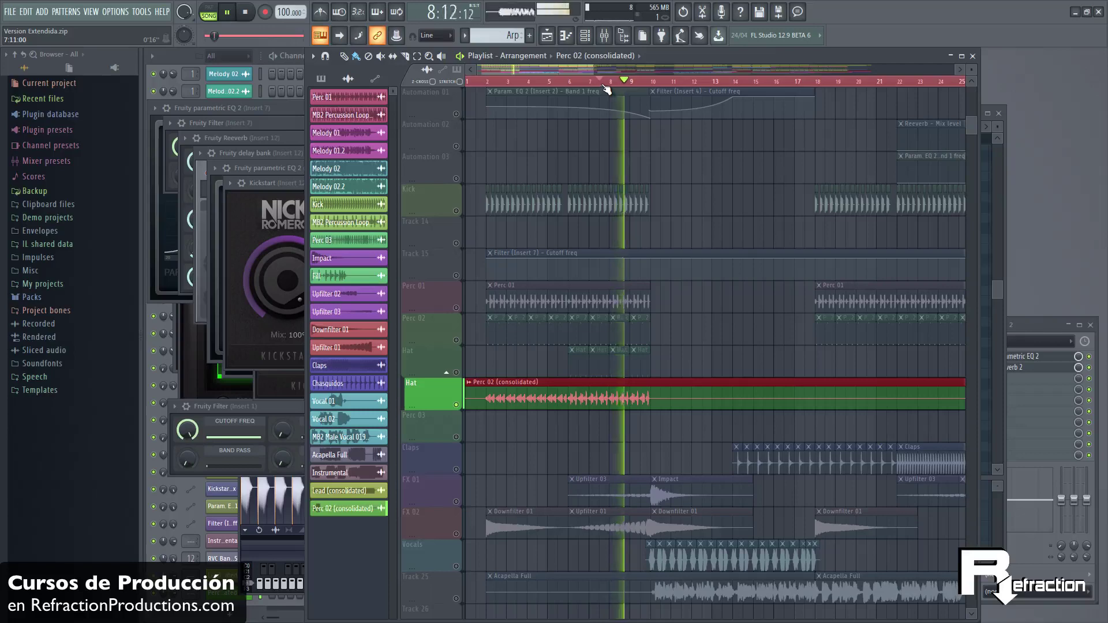
key("space")
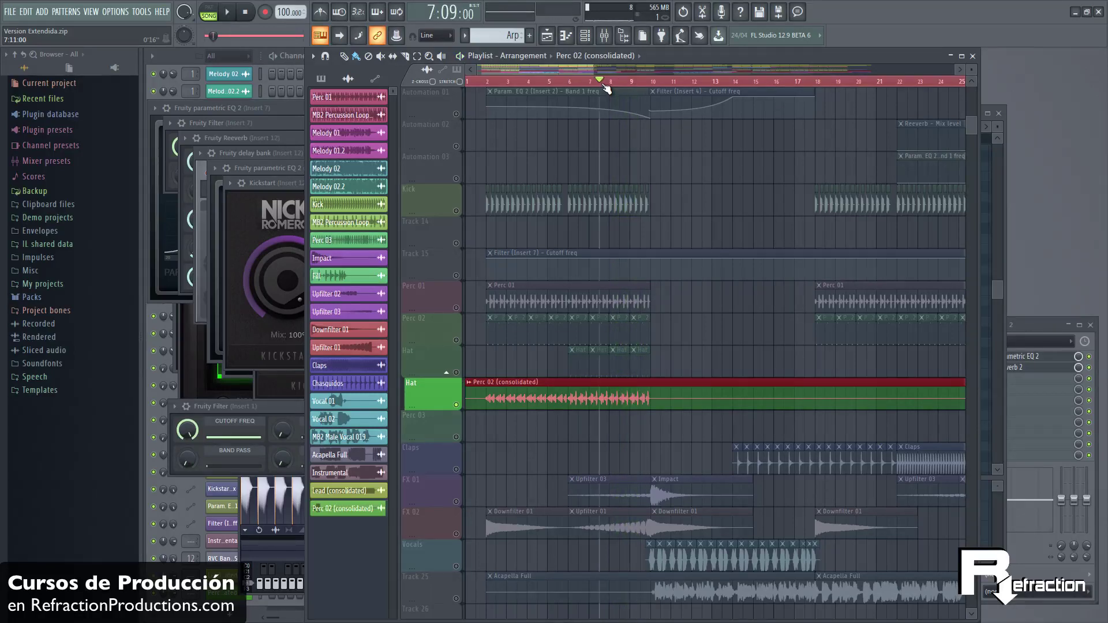
Step: Unsolo the consolidated percussion track
scroll(720, 235, "down", 6)
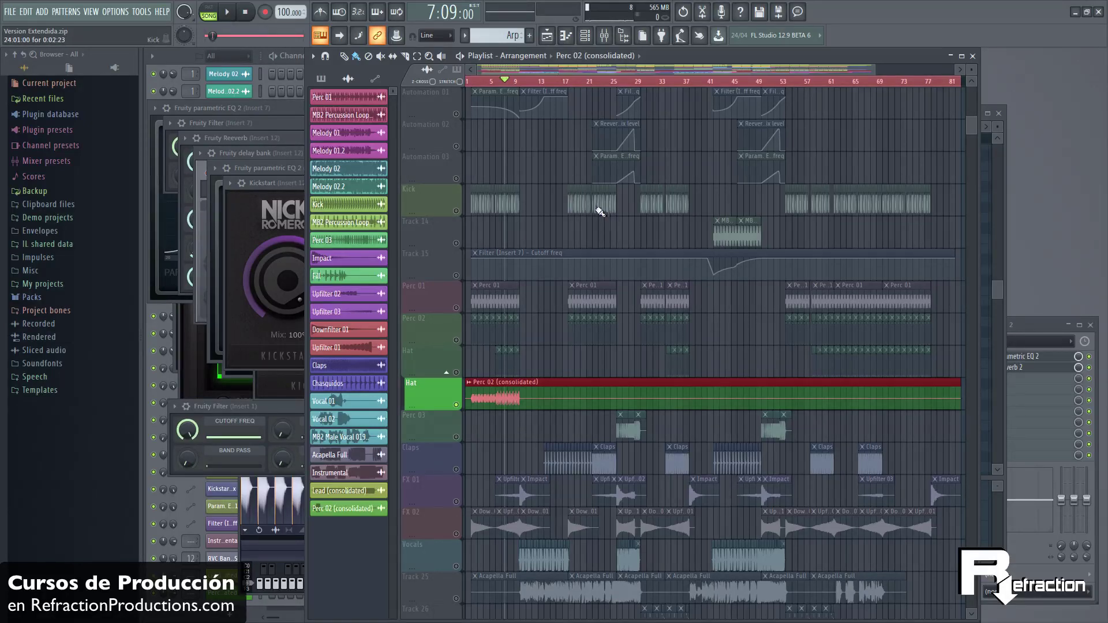
scroll(557, 360, "up", 4)
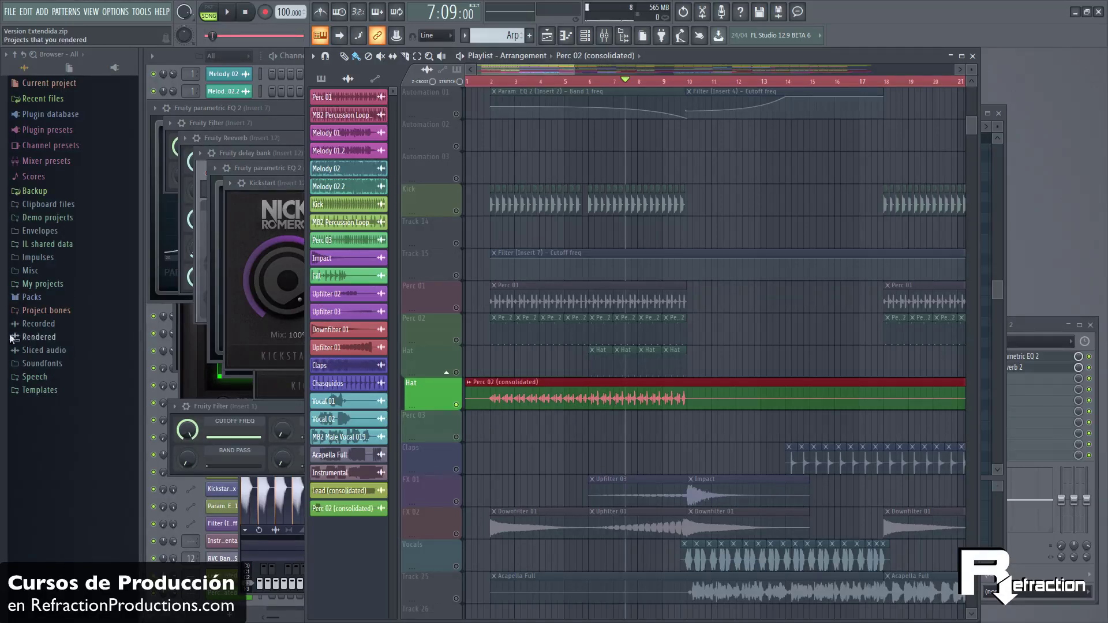
scroll(464, 275, "up", 6)
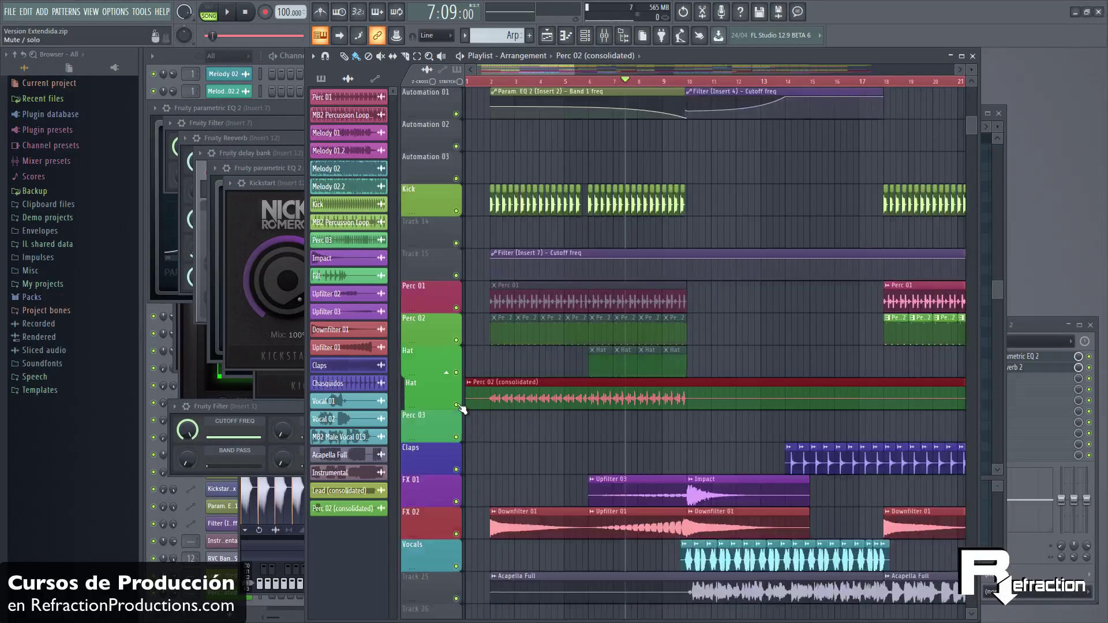
scroll(462, 266, "up", 1)
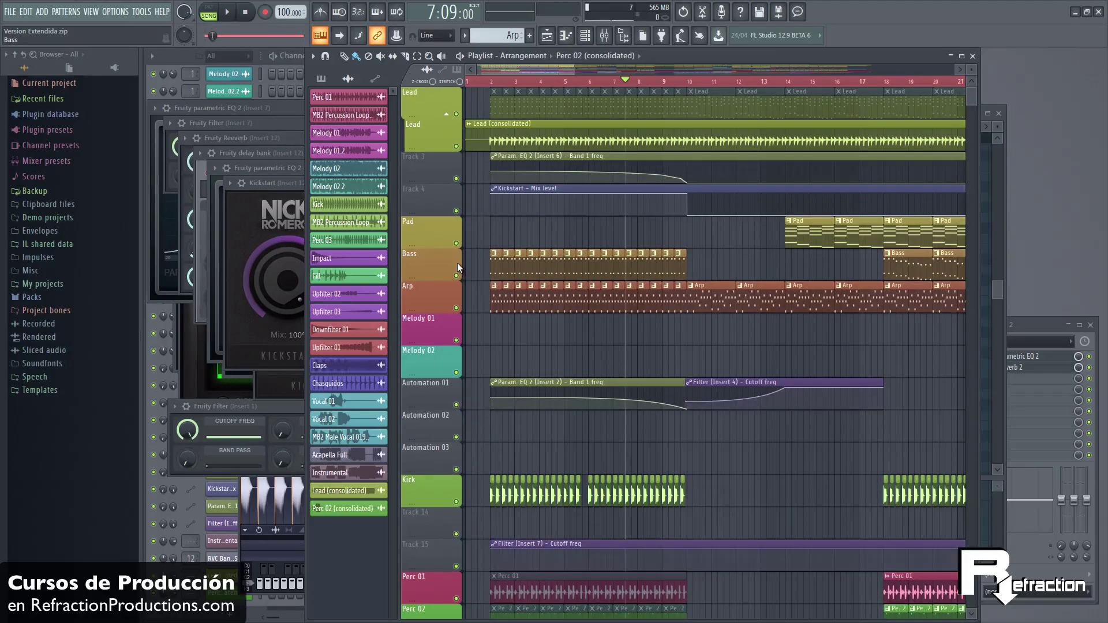
Step: Solo the original Lead track and unmute all of its pattern clips
right_click(456, 114)
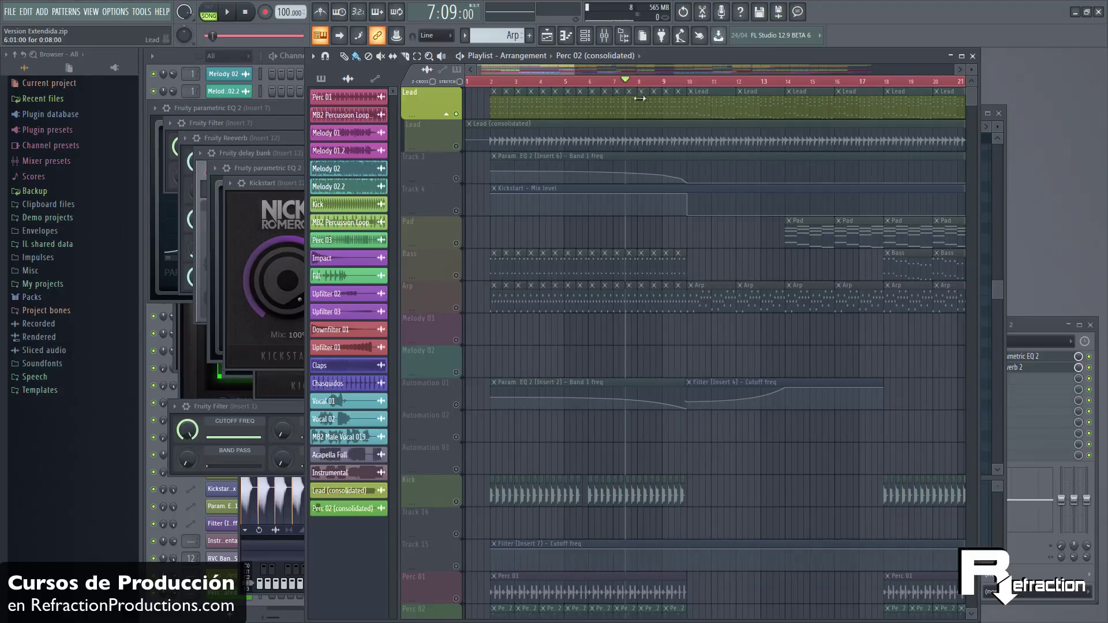
left_click(382, 57)
scroll(504, 131, "down", 5)
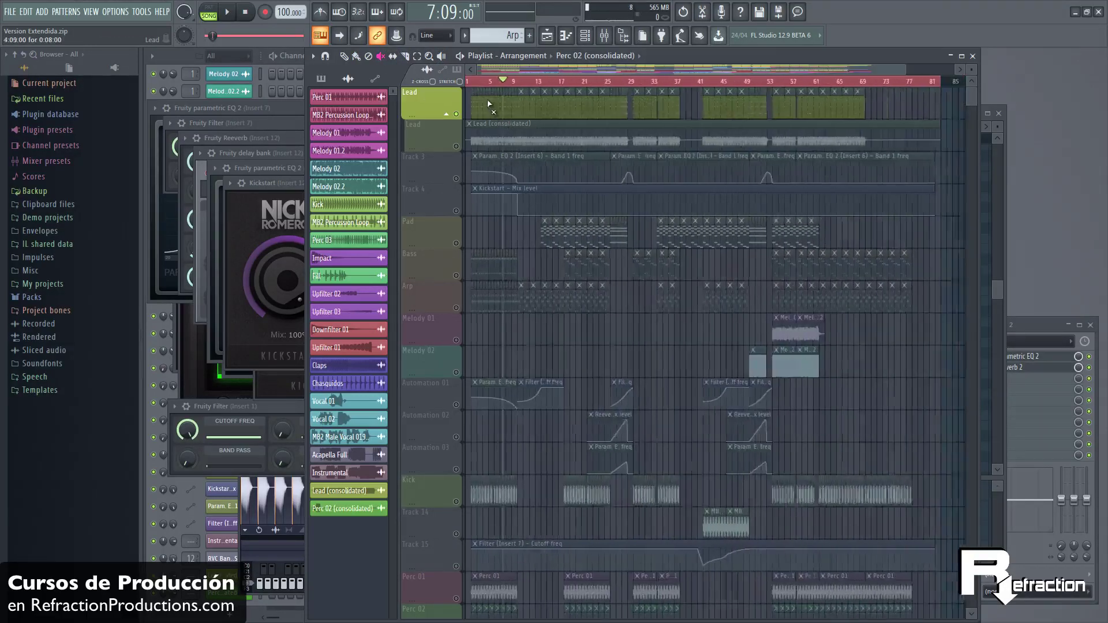
left_click_drag(473, 105, 908, 104)
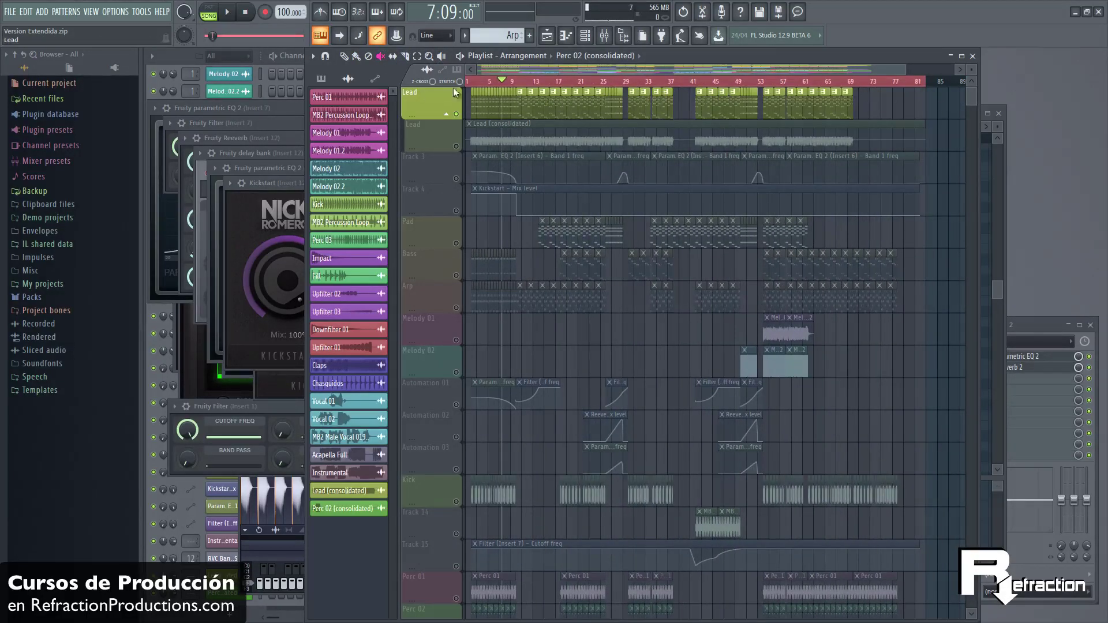
scroll(470, 90, "up", 4)
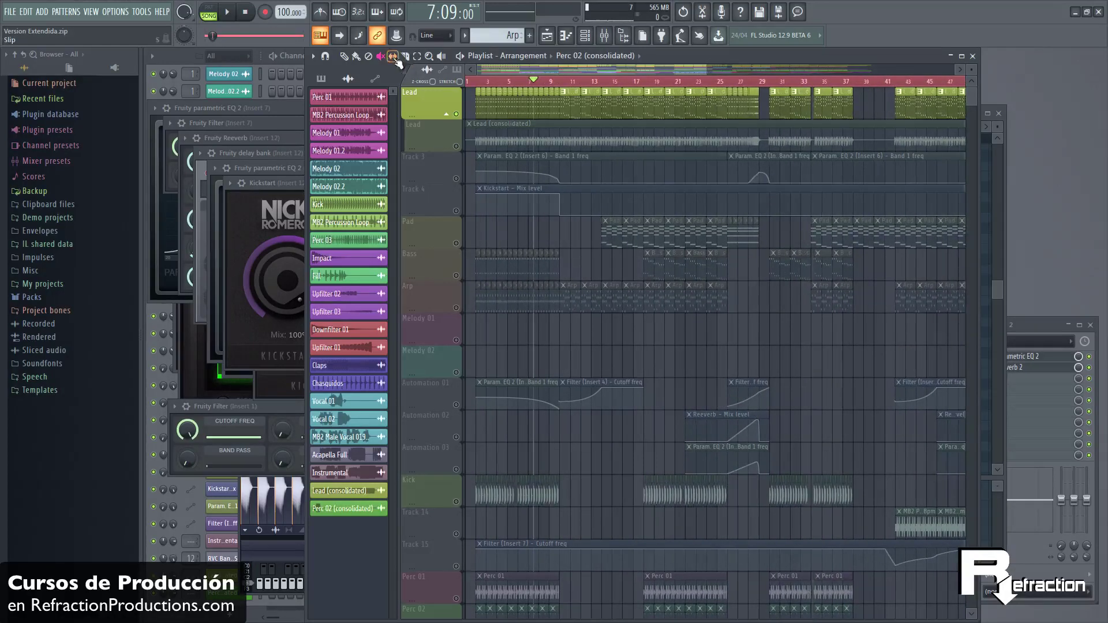
Step: Open the render-and-replace settings for the Lead pattern
left_click(417, 58)
scroll(477, 98, "down", 3)
scroll(478, 98, "down", 2)
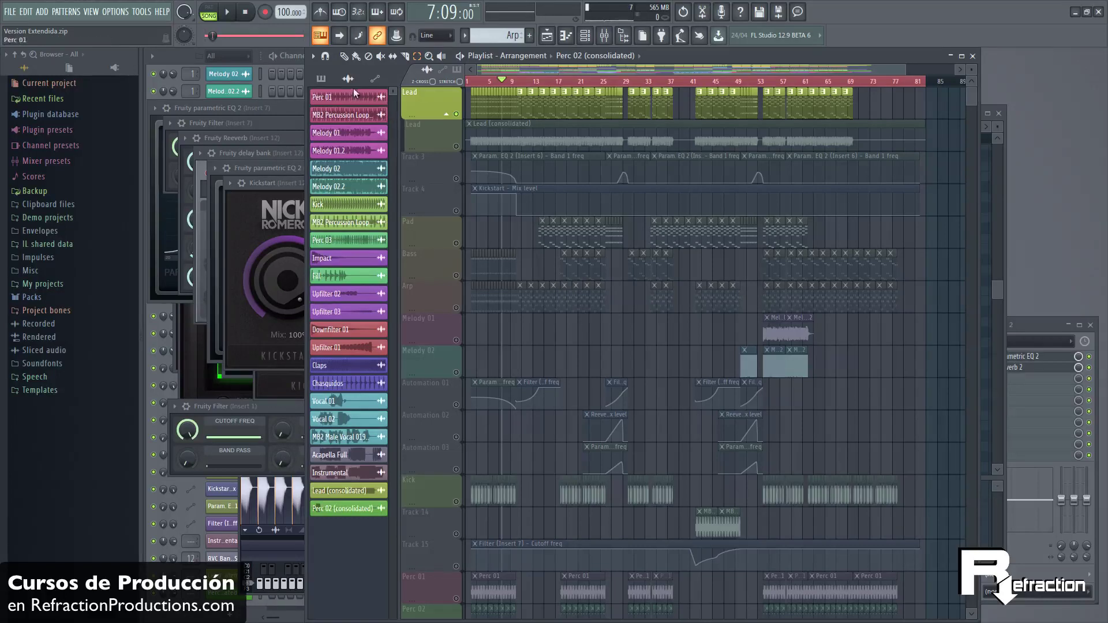
left_click(321, 78)
right_click(336, 117)
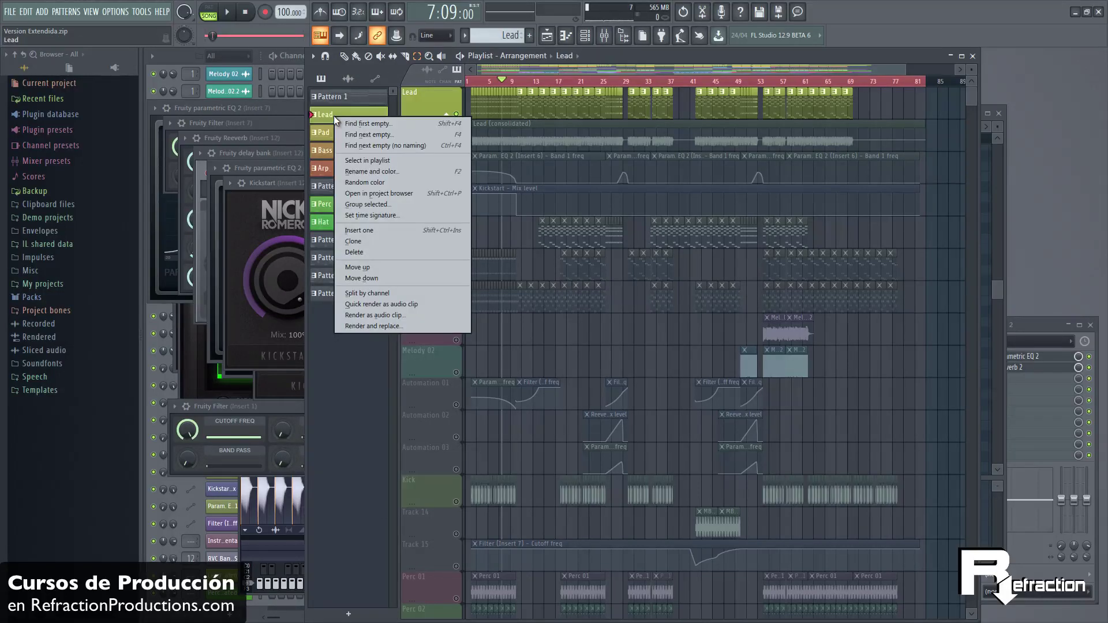
left_click(382, 326)
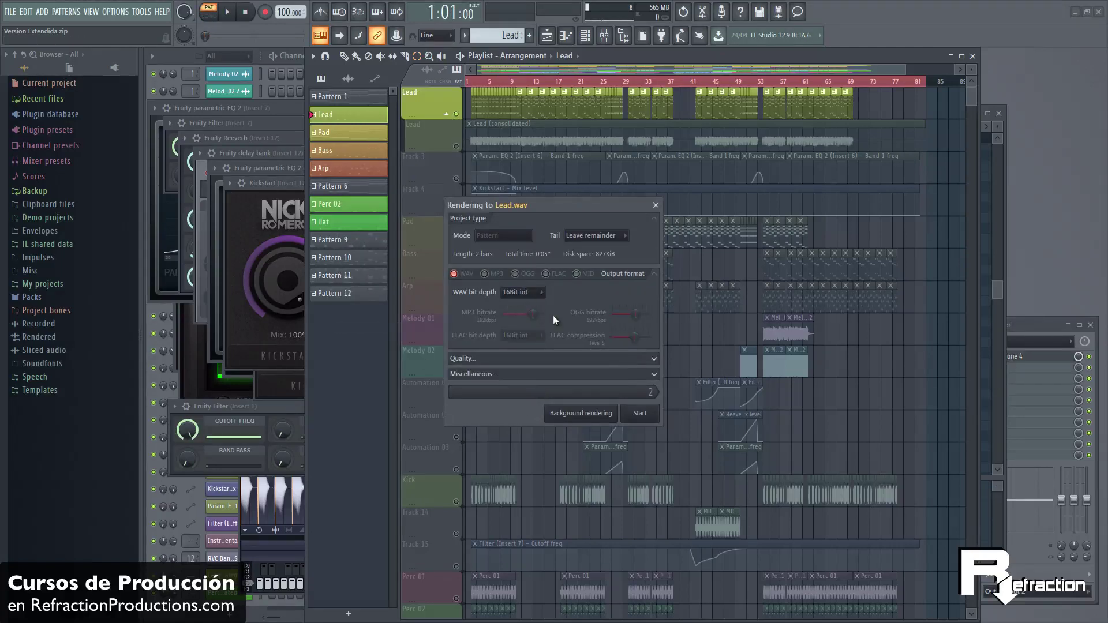
Step: Set the WAV bit depth to 24Bit int, raise the MP3 bitrate, OGG bitrate and FLAC compression to maximum, and render the Lead pattern
left_click(530, 291)
left_click_drag(533, 313, 770, 320)
left_click_drag(635, 338, 769, 327)
left_click_drag(590, 206, 578, 196)
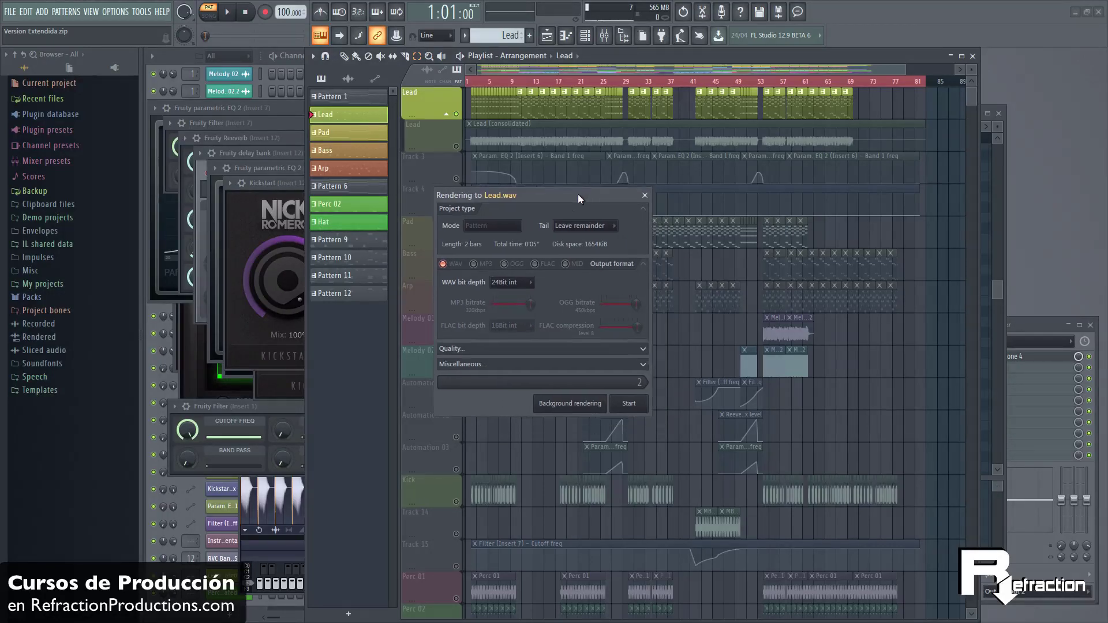
left_click(629, 403)
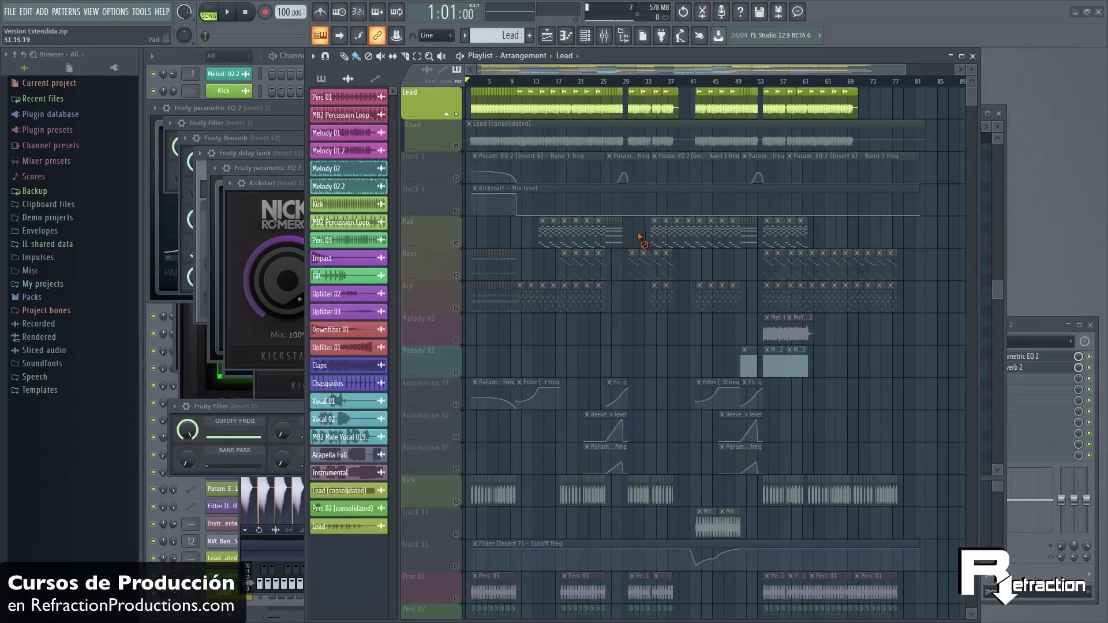
Step: Restore all tracks from solo and mute the consolidated Lead track
right_click(457, 147)
right_click(458, 147)
scroll(559, 211, "up", 7)
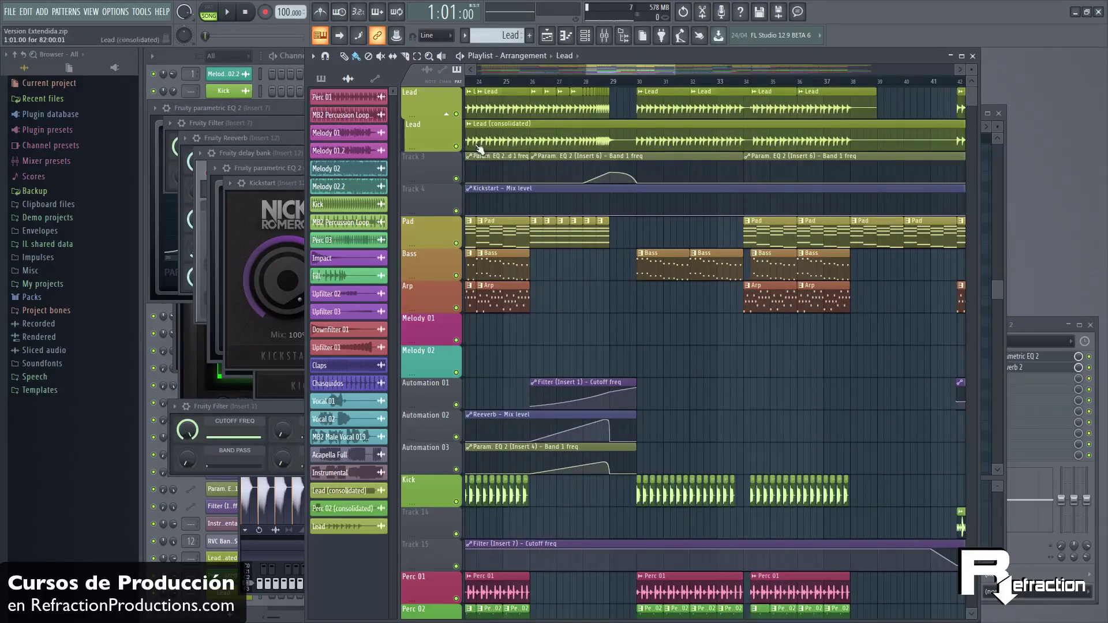
left_click(456, 147)
scroll(682, 198, "up", 8)
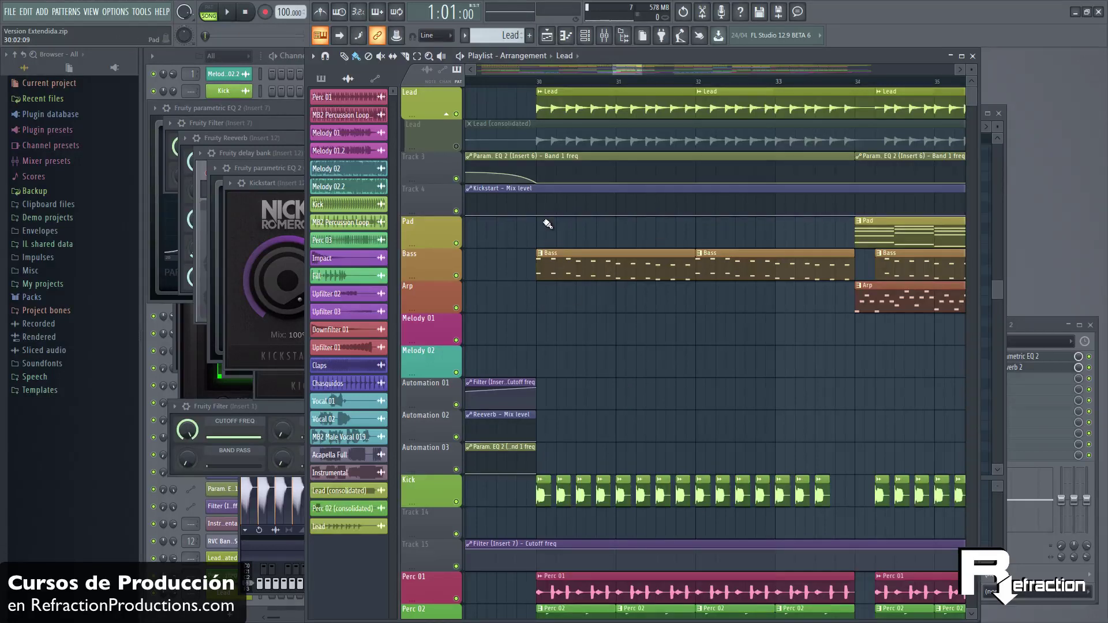
Step: Clone the current arrangement under the name Arrangement_2
left_click(527, 57)
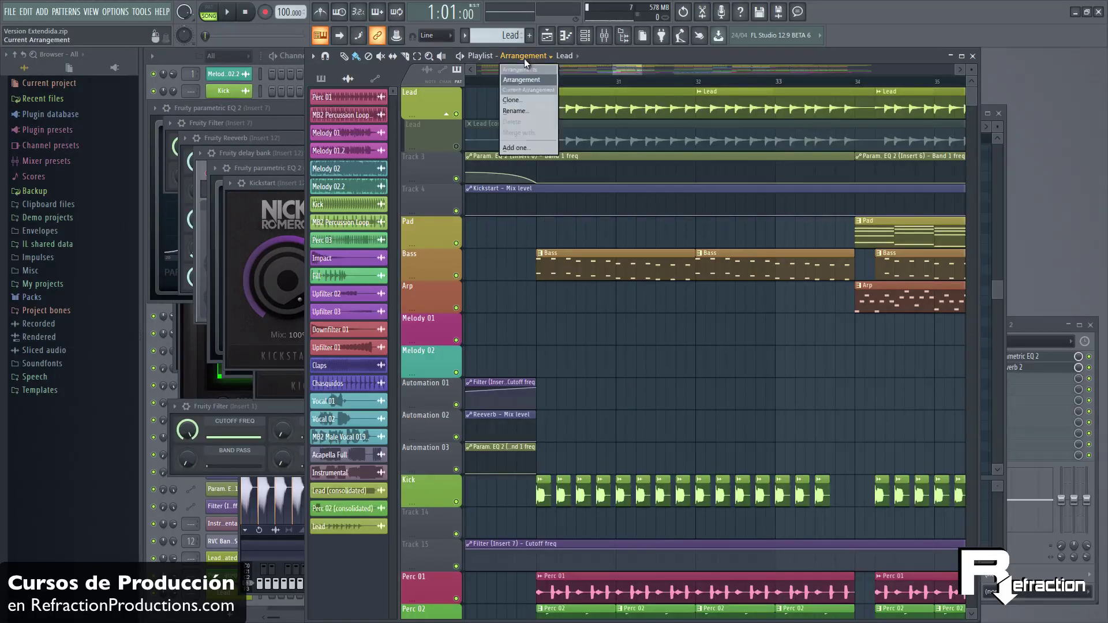
left_click(526, 102)
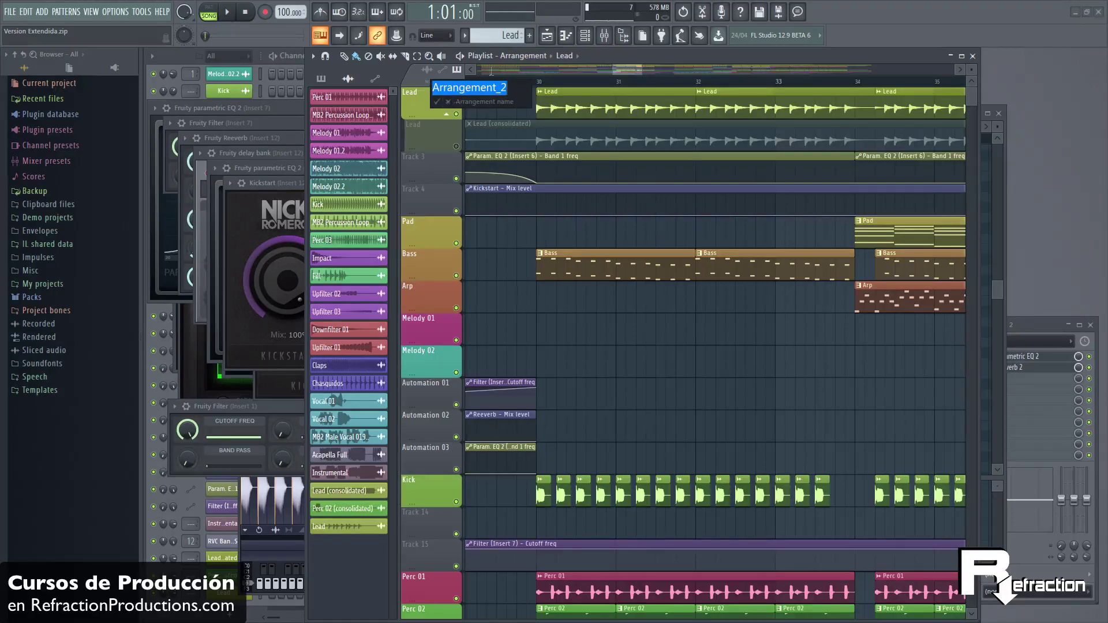
left_click(437, 103)
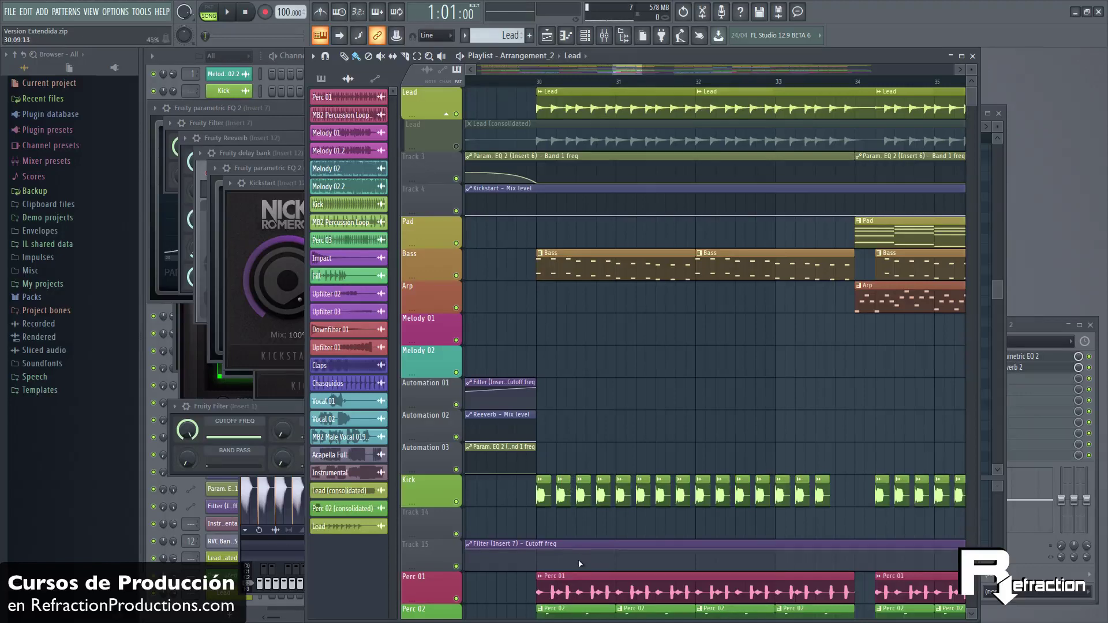
Step: In Arrangement_2, delete the Bass clip at bar 32, two Kick clips after bar 30 and the Perc 01 clip starting at bar 30
right_click(754, 274)
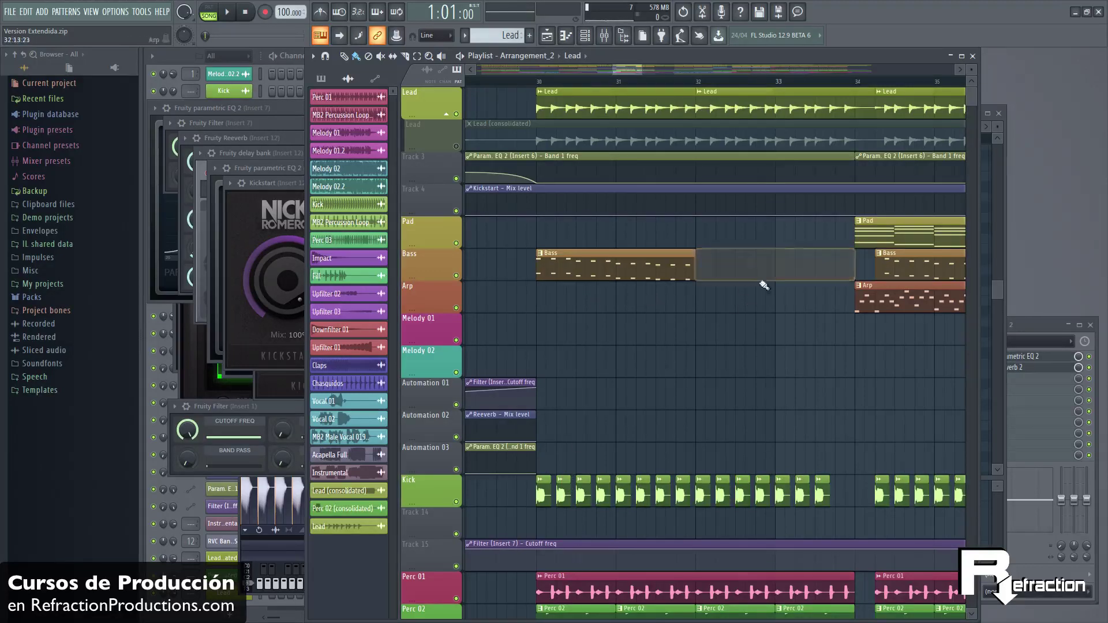
right_click(605, 494)
right_click(643, 493)
right_click(663, 591)
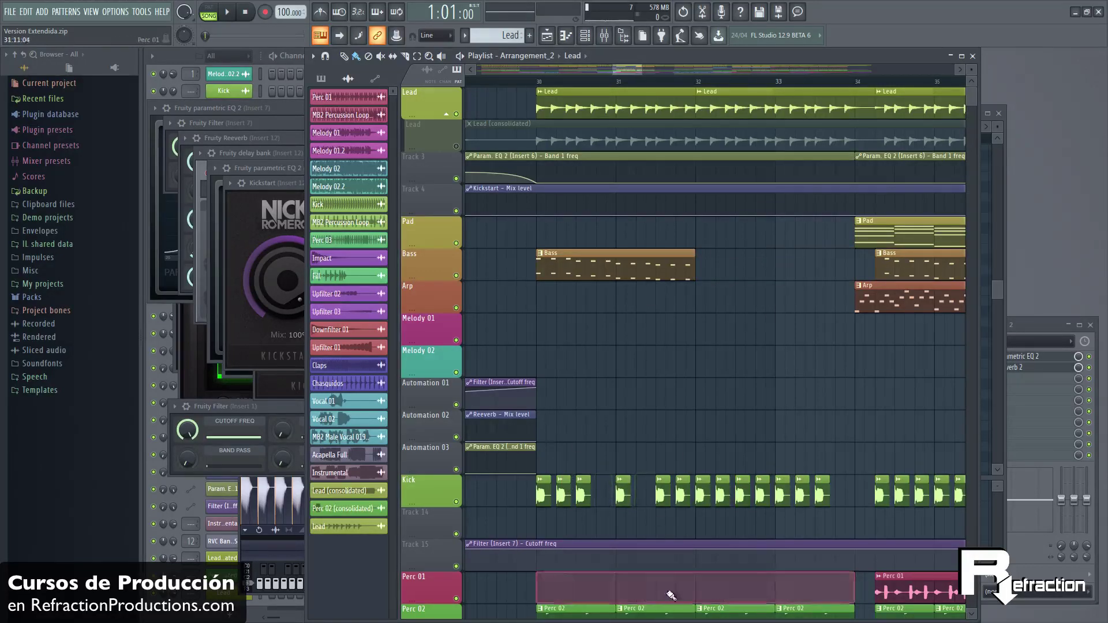
Step: Switch the playlist back to the original Arrangement and reopen the list of arrangement options
left_click(527, 56)
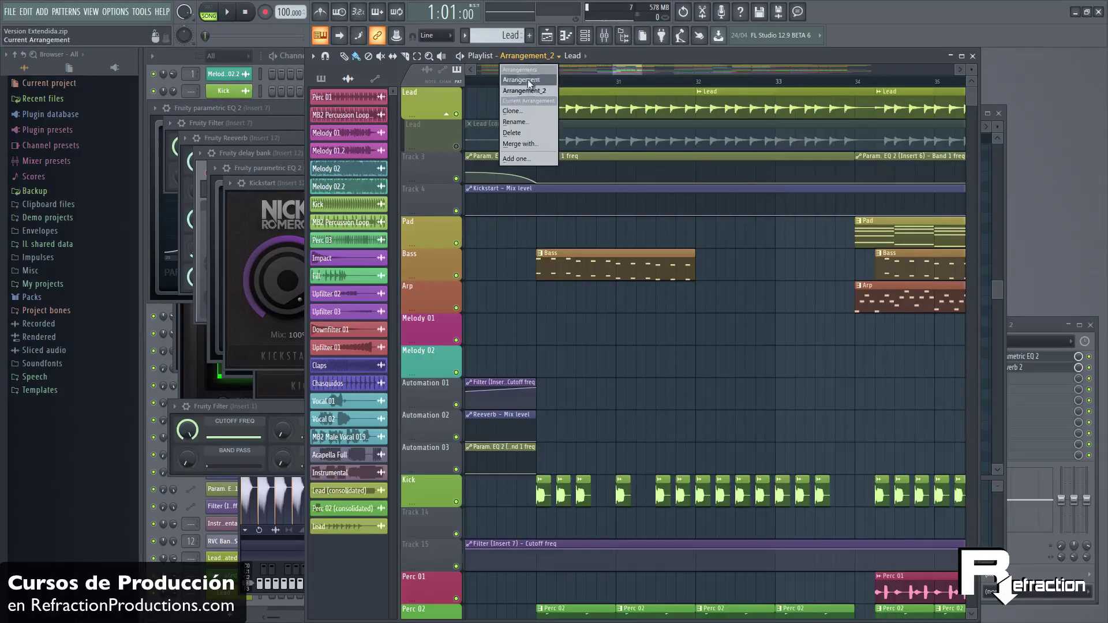
left_click(525, 81)
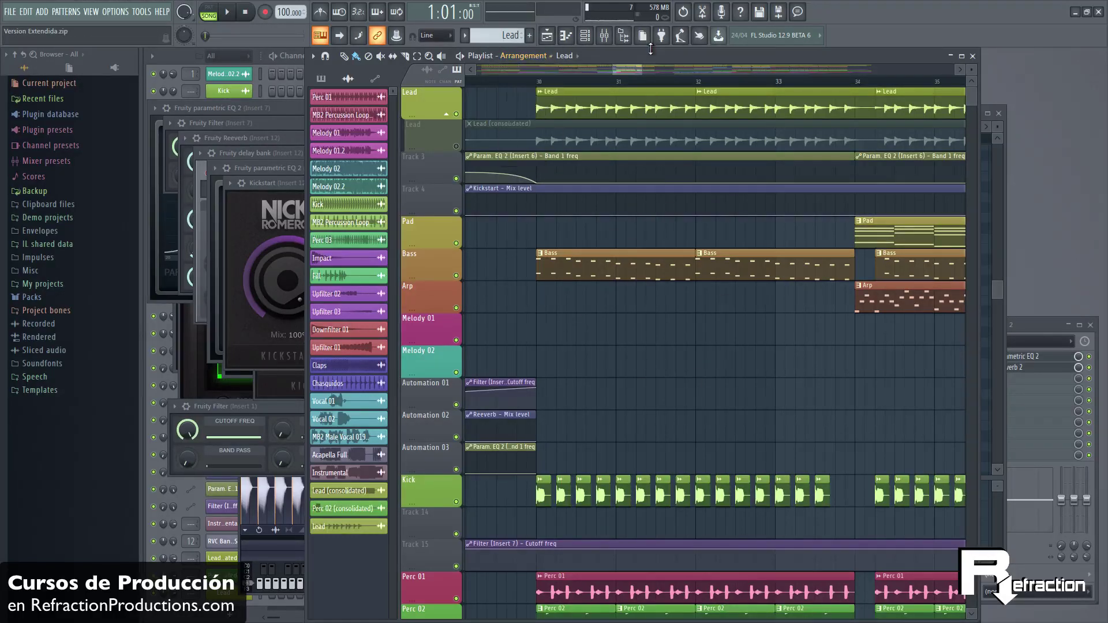
left_click(523, 56)
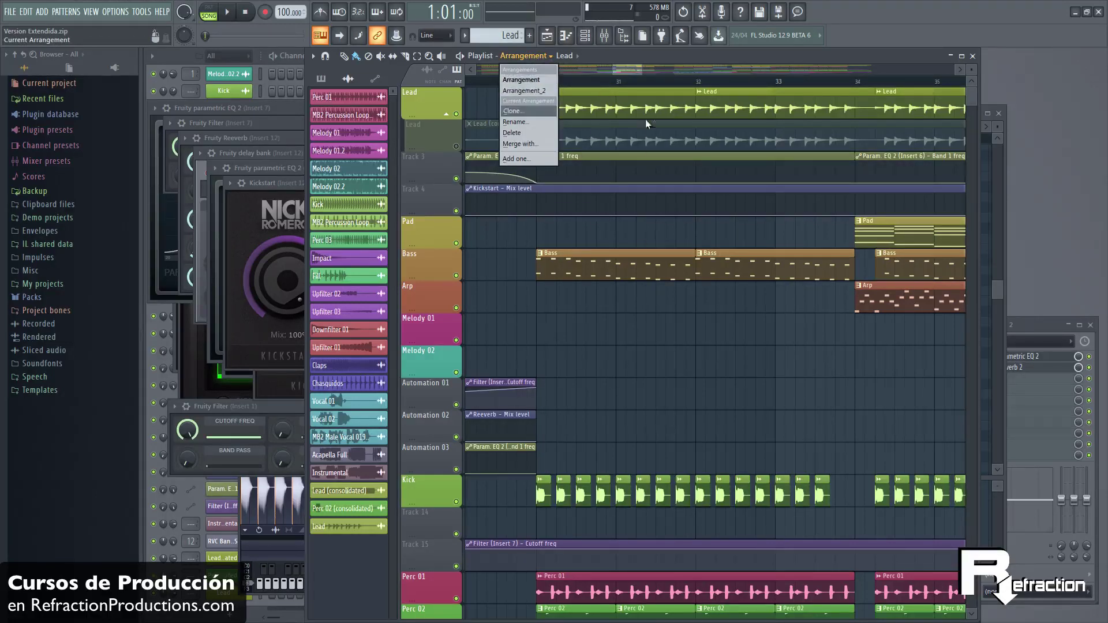
Step: Record a short microphone take from the REC mixer track into the playlist as an audio clip
left_click(648, 62)
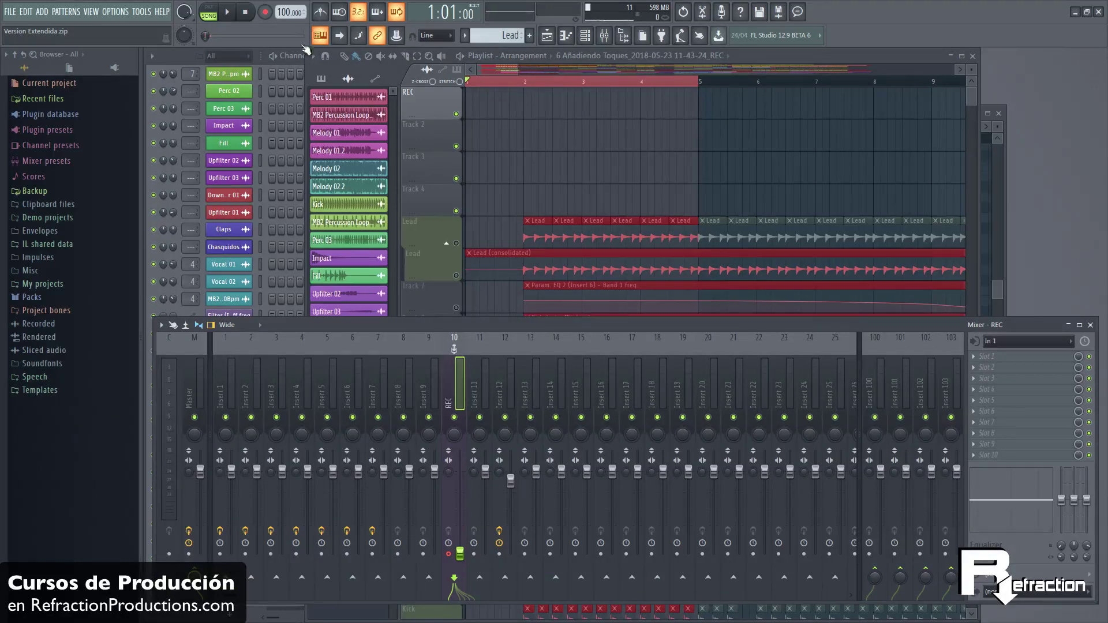
key("r")
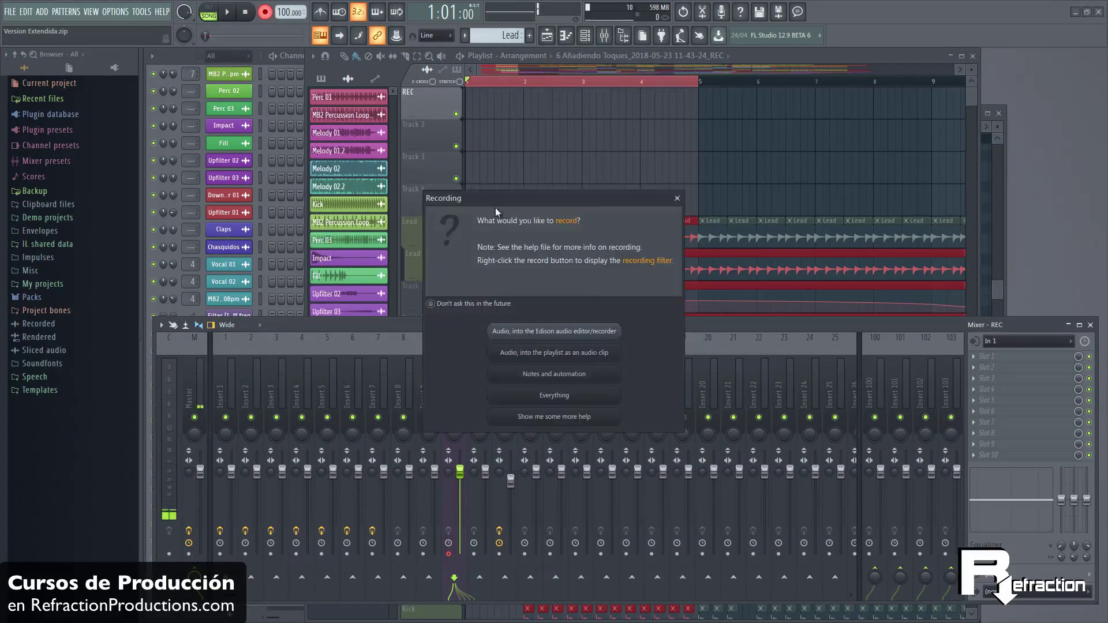
left_click(587, 353)
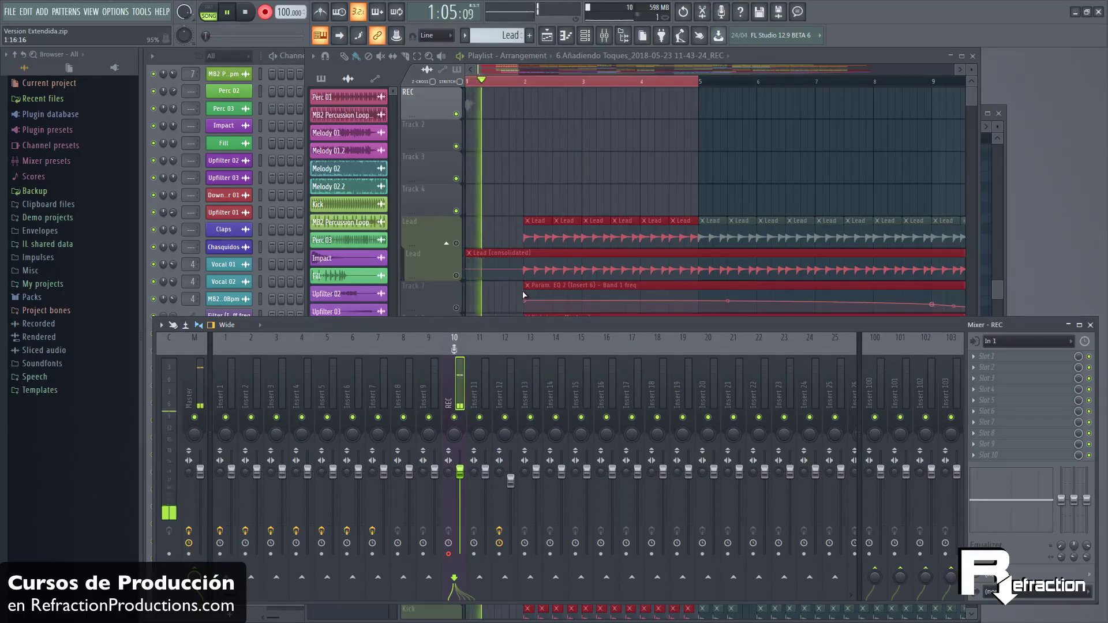
key("space")
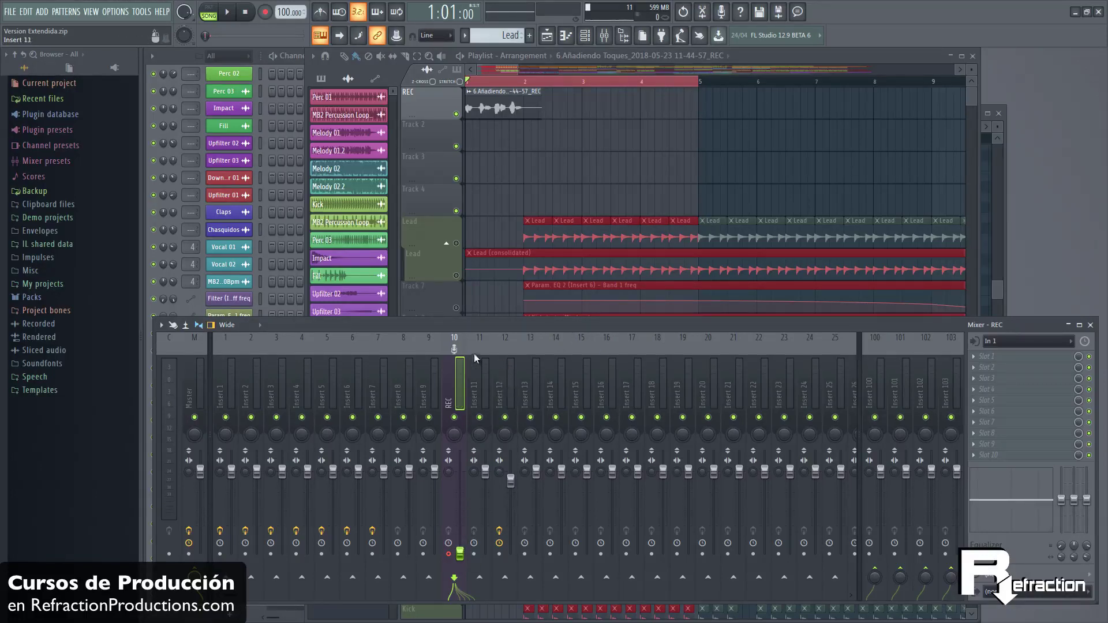
Step: Play back the newly recorded REC clip from the start of the playlist
left_click_drag(480, 82, 433, 86)
key("space")
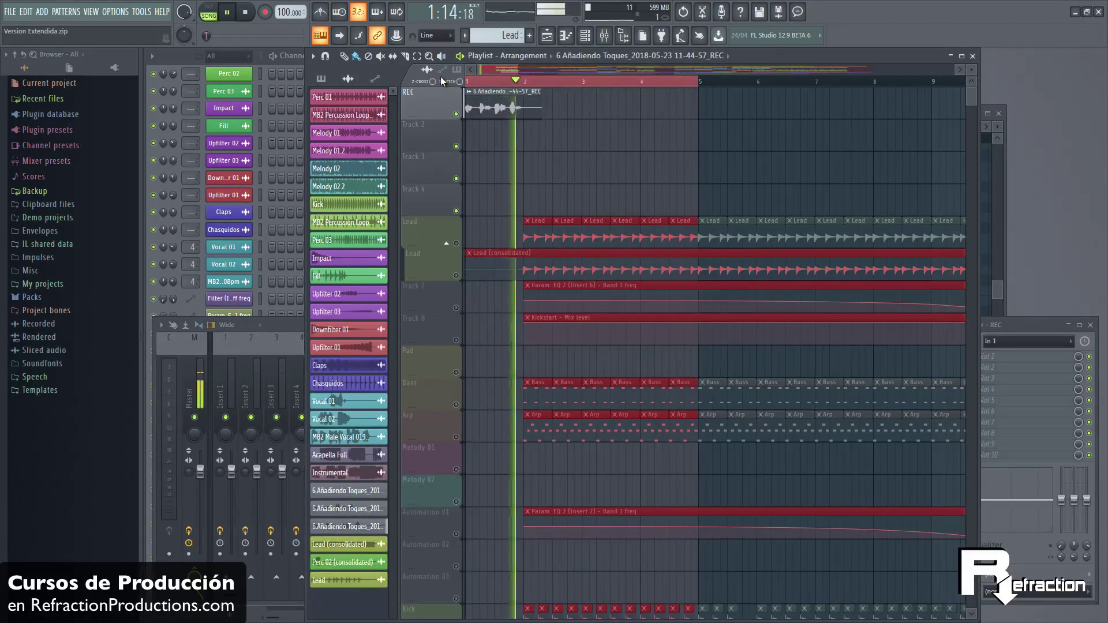
key("space")
Step: Enable loop recording and delete the recorded clip from the REC playlist track
left_click(1033, 334)
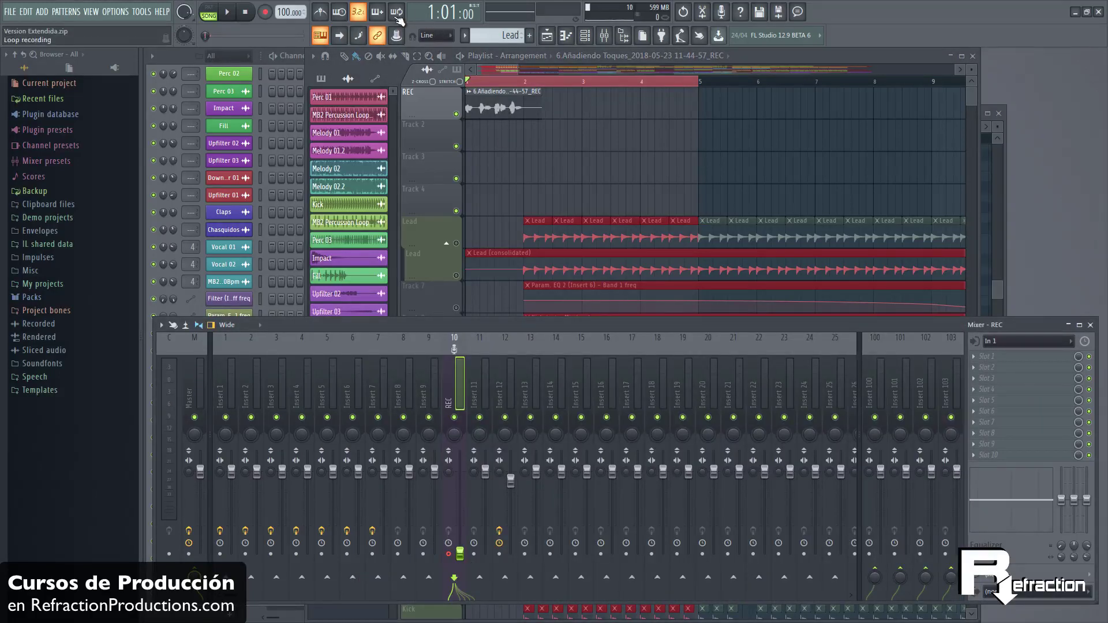
left_click(492, 105)
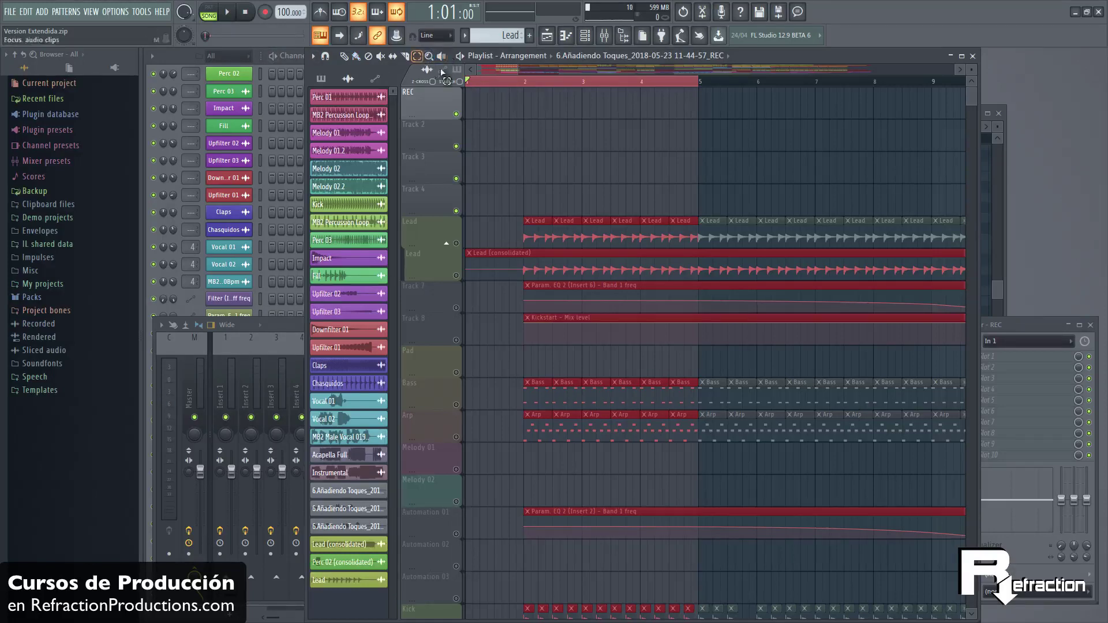
Step: Loop-record several microphone takes over bar 1 into the playlist as audio clips
left_click_drag(524, 82, 468, 82)
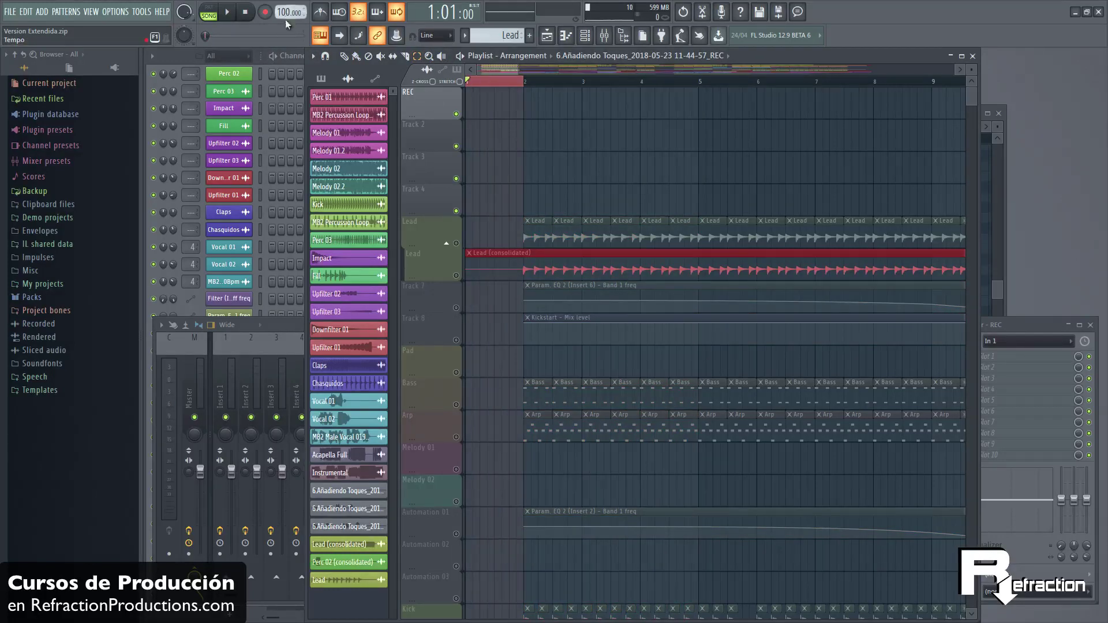
left_click(1037, 324)
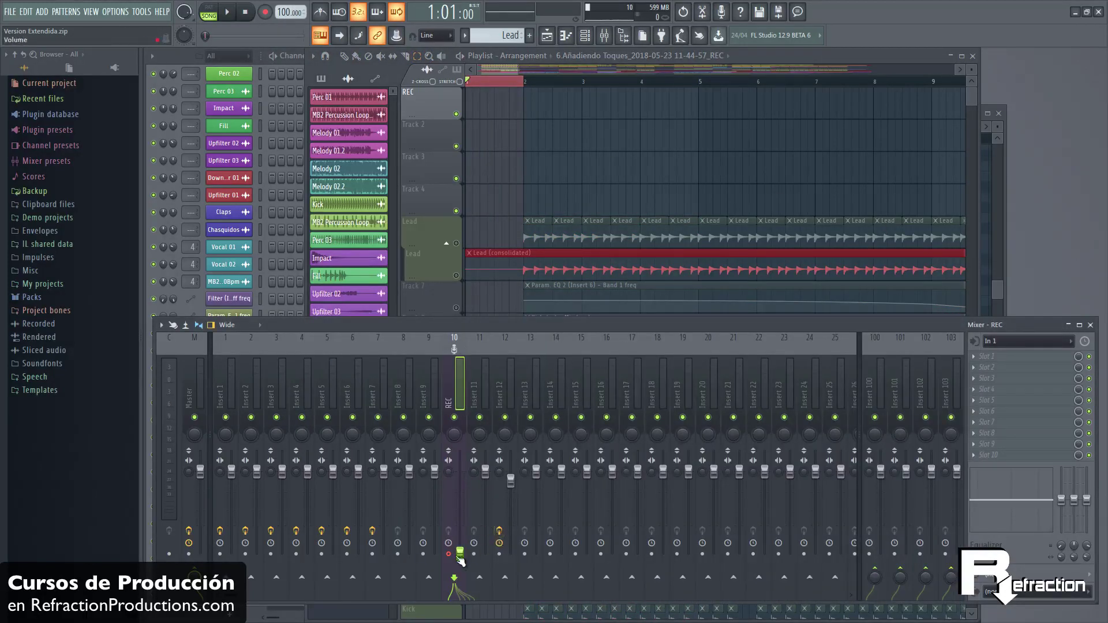
key("r")
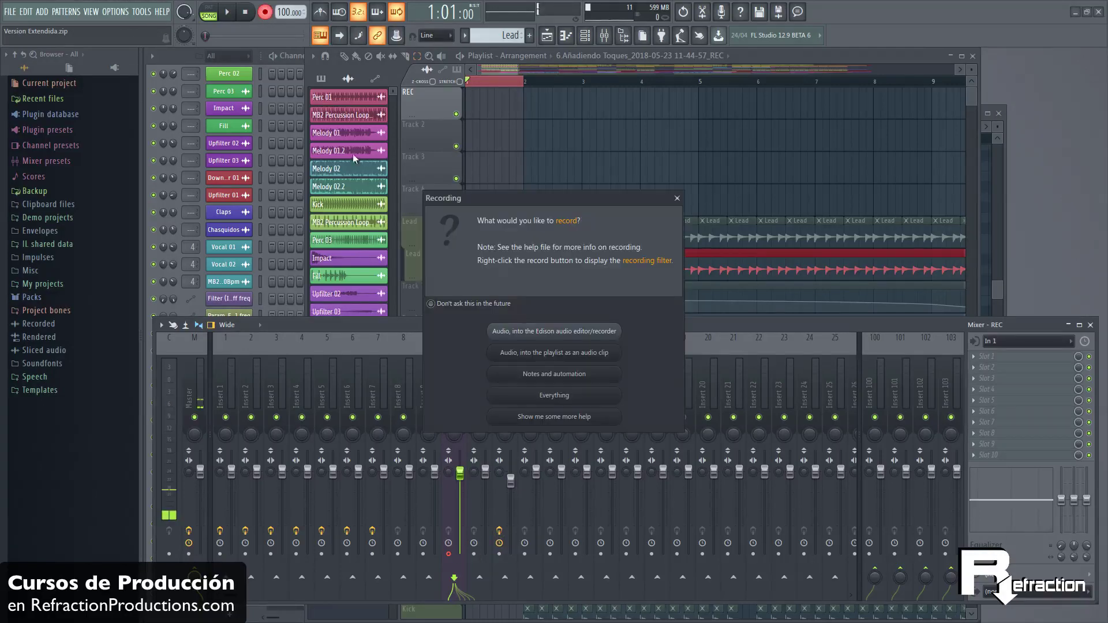
left_click(555, 358)
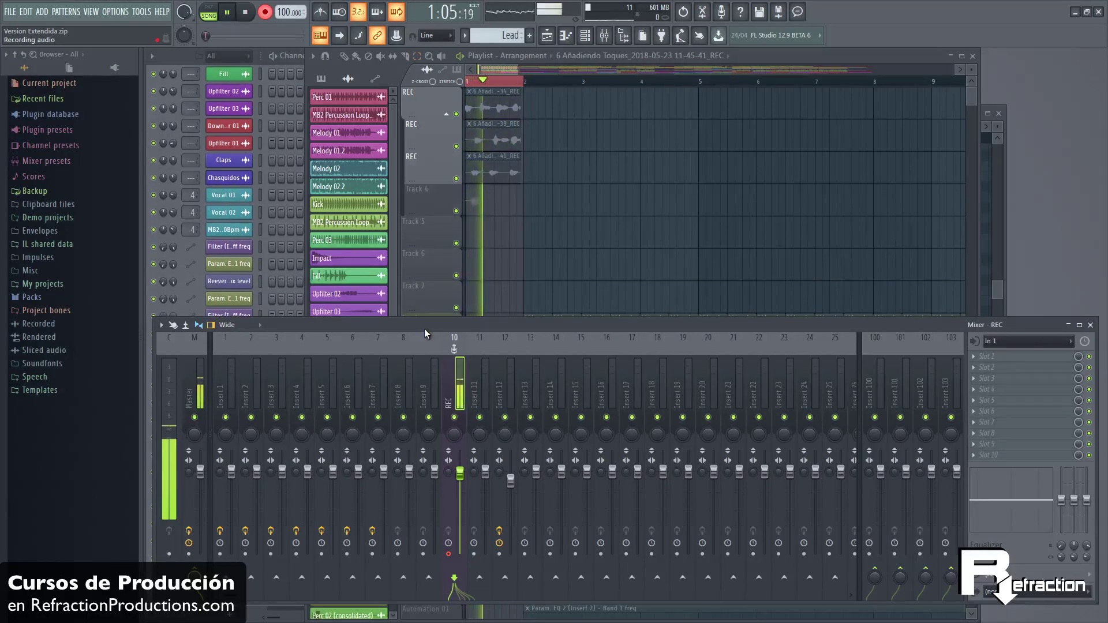
key("space")
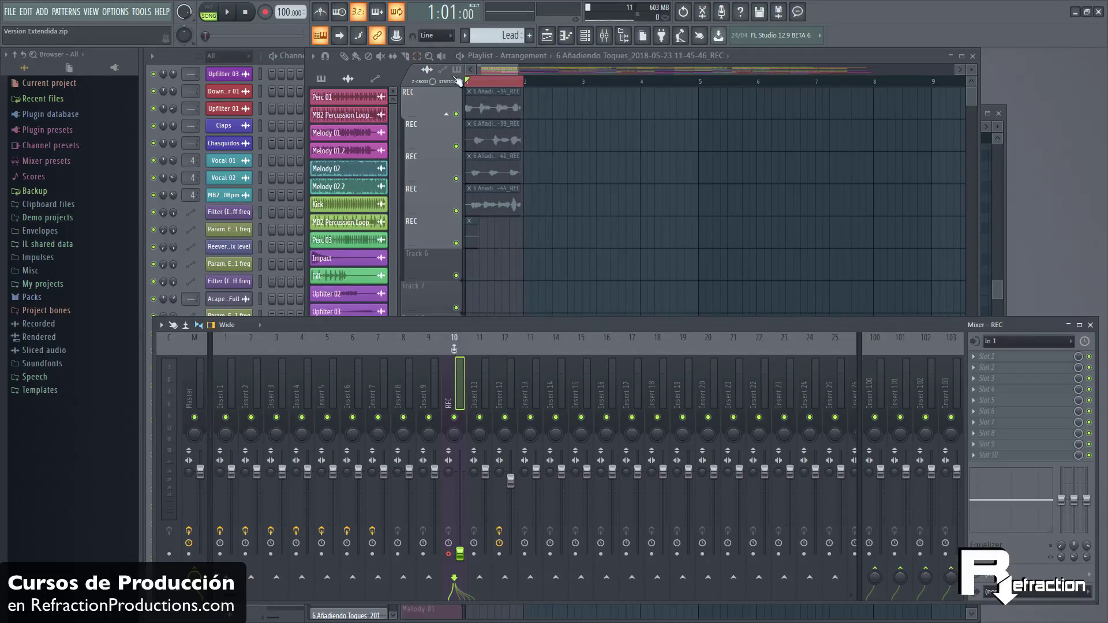
Step: Restore all playlist tracks from solo and unmute the first four recorded takes on the REC tracks
right_click(460, 113)
right_click(459, 113)
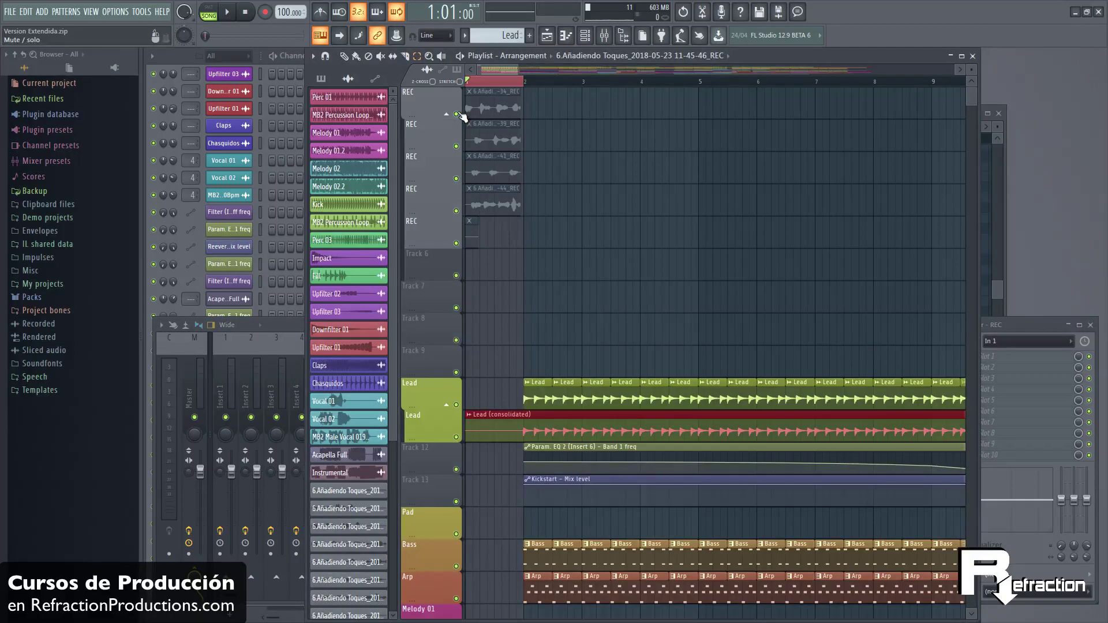
left_click(381, 57)
left_click_drag(474, 99, 470, 203)
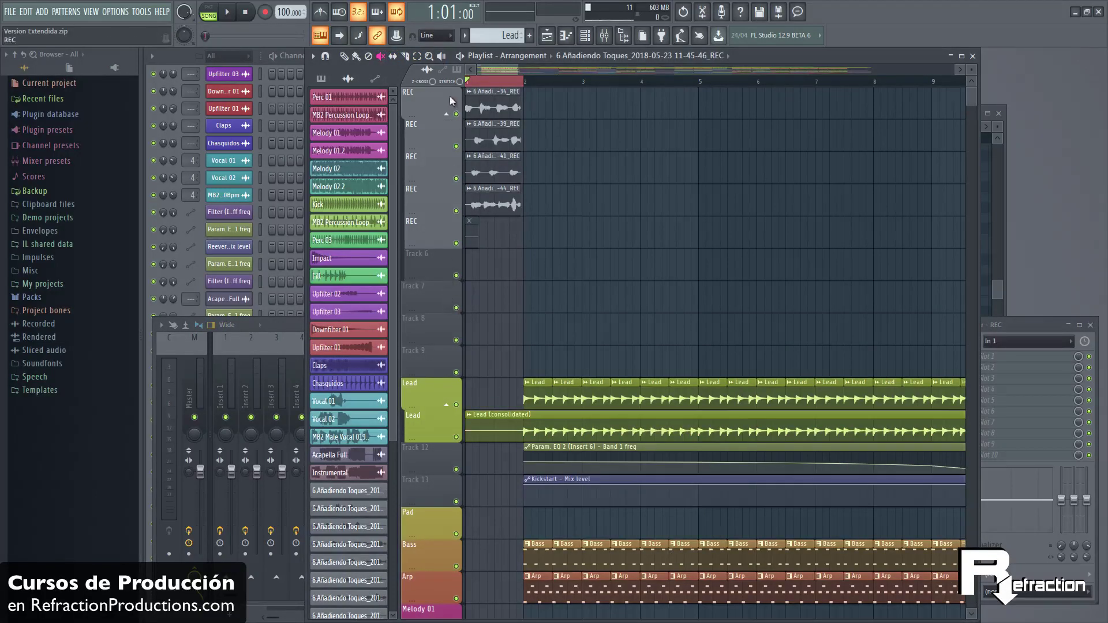
Step: Turn off loop recording and audition the takes, soloing the first, second and fourth REC tracks
right_click(456, 114)
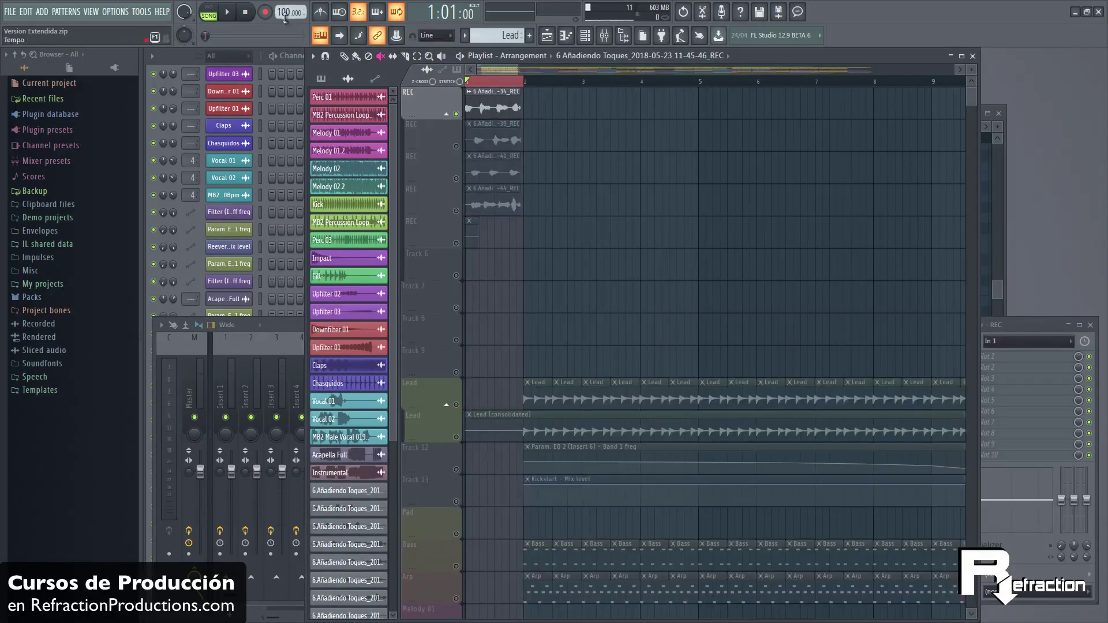
left_click(396, 12)
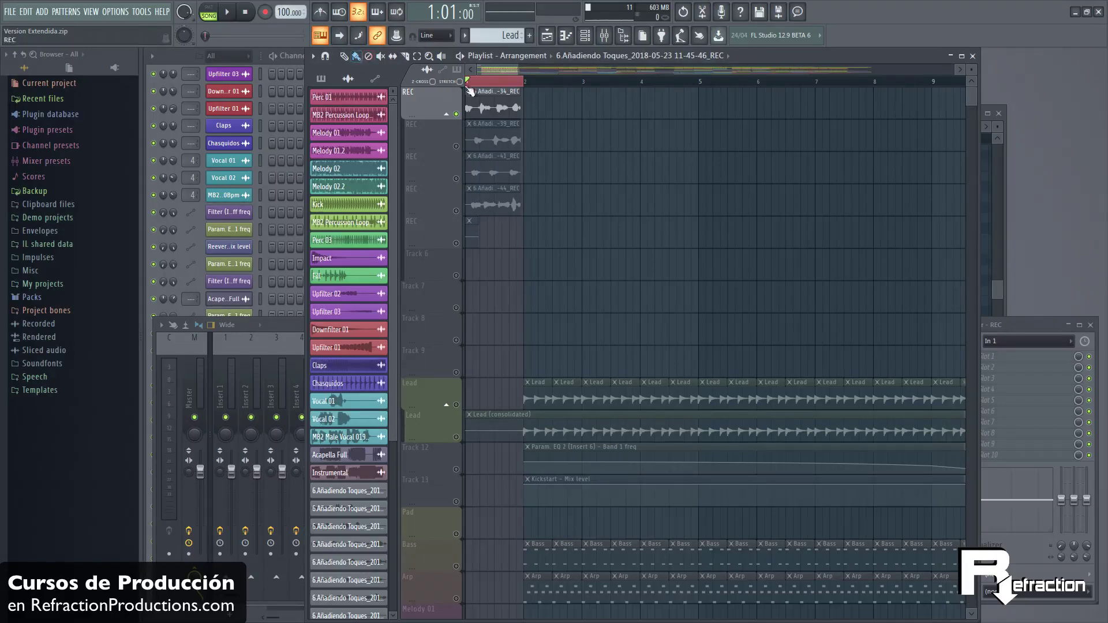
key("space")
right_click(456, 146)
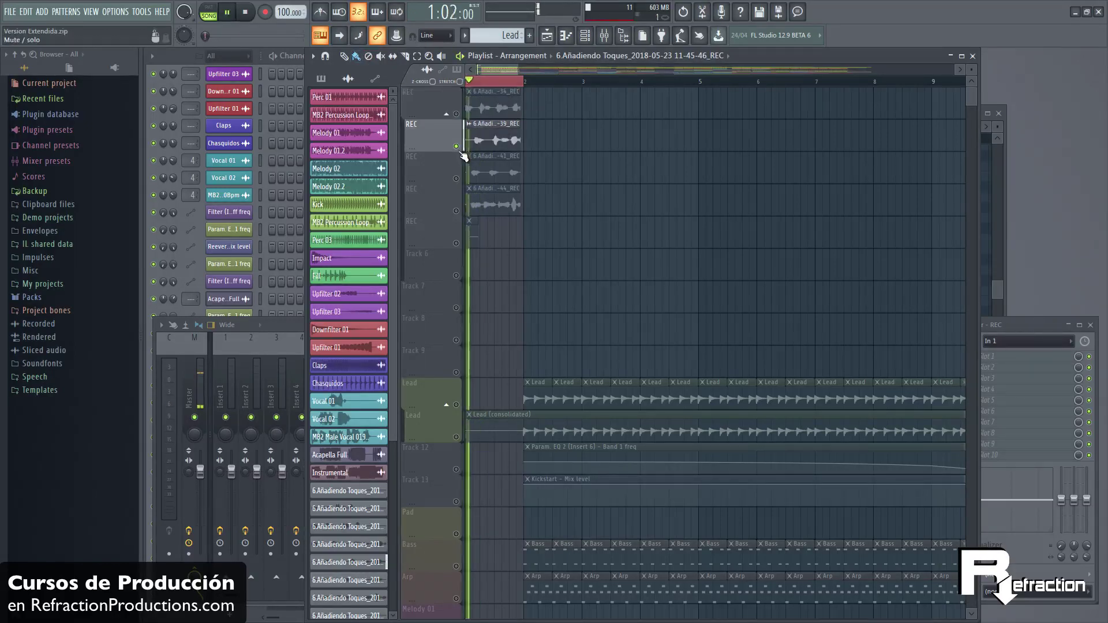
right_click(457, 212)
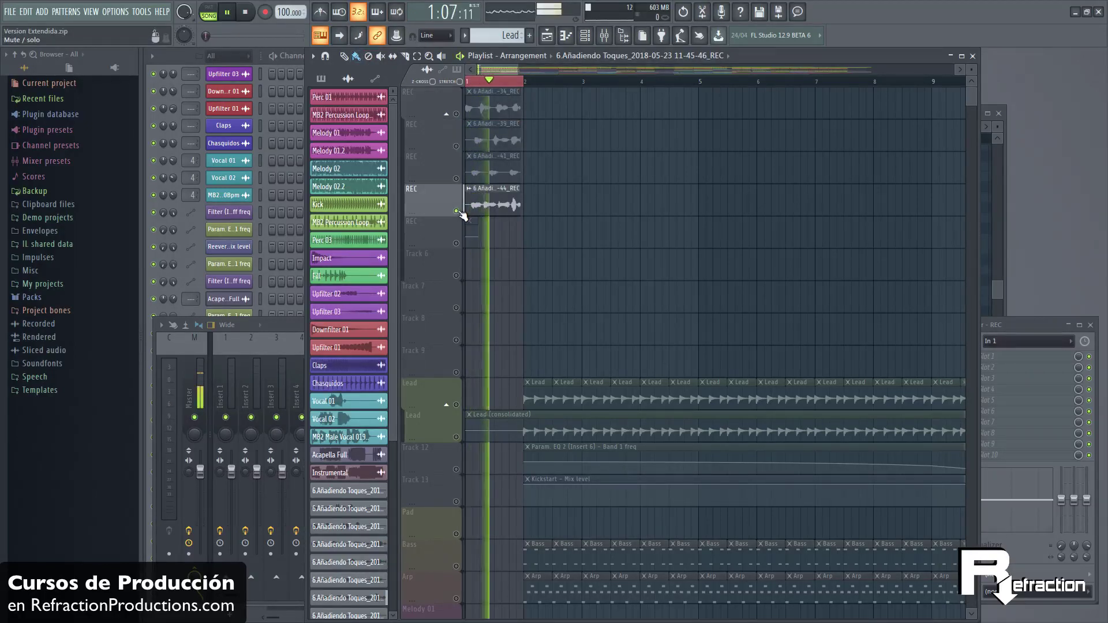
key("space")
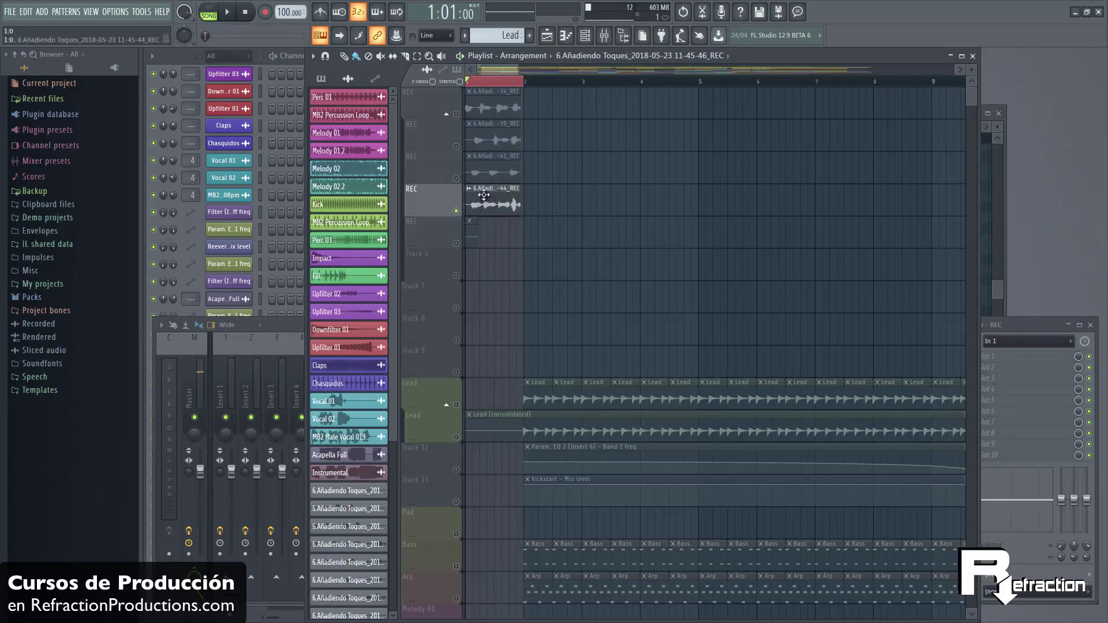
Step: Try moving the fourth take's clip to about bar 4 and return it to the start of bar 1
left_click_drag(508, 204, 690, 204)
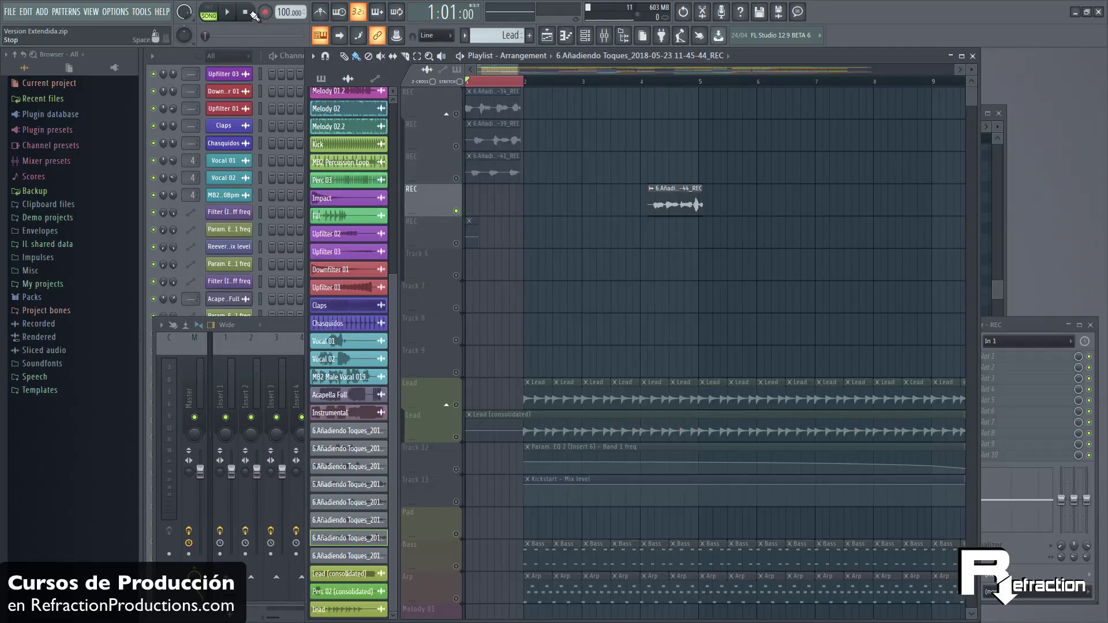
left_click_drag(684, 211, 408, 182)
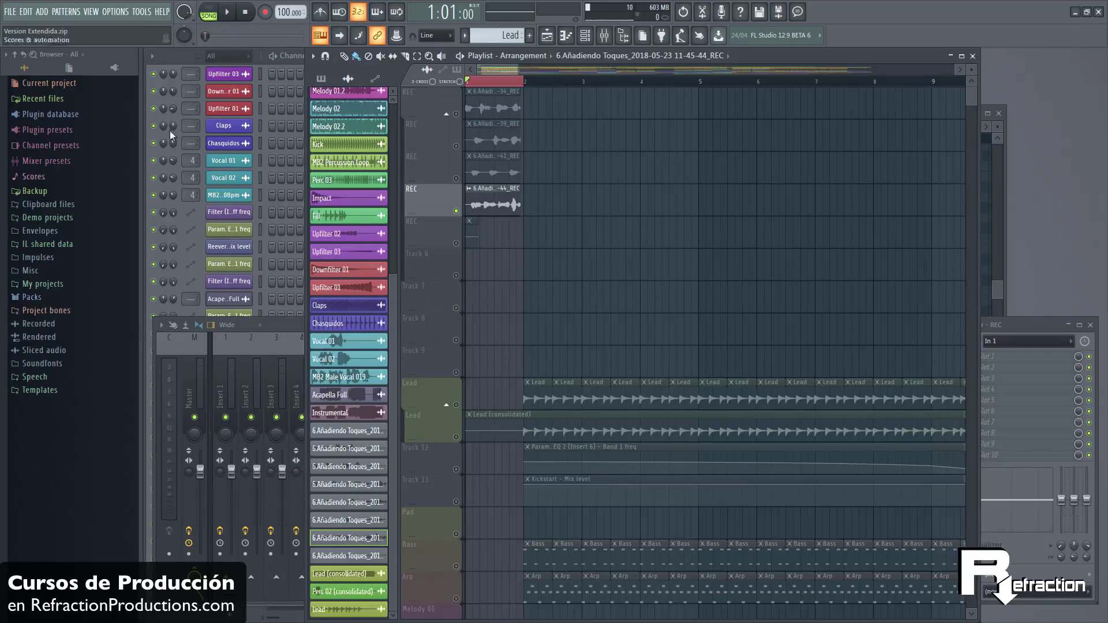
Step: Open the Hat channel's sampler settings from the channel rack and show the second page of precomputed effects
left_click(286, 48)
scroll(331, 283, "down", 1)
scroll(307, 284, "up", 8)
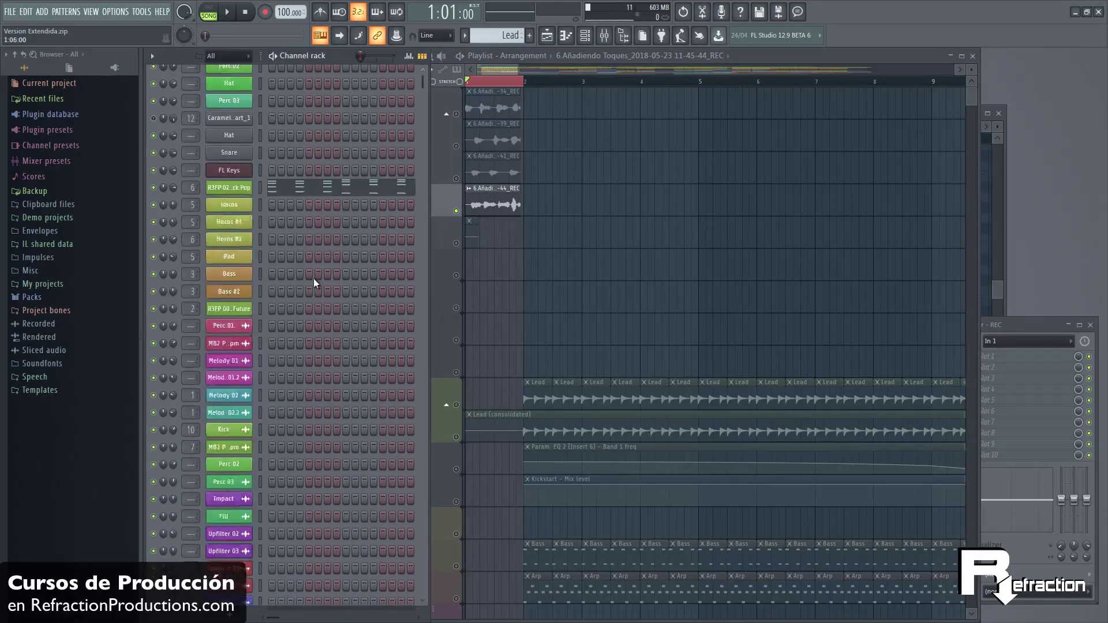
scroll(313, 278, "up", 2)
left_click(232, 167)
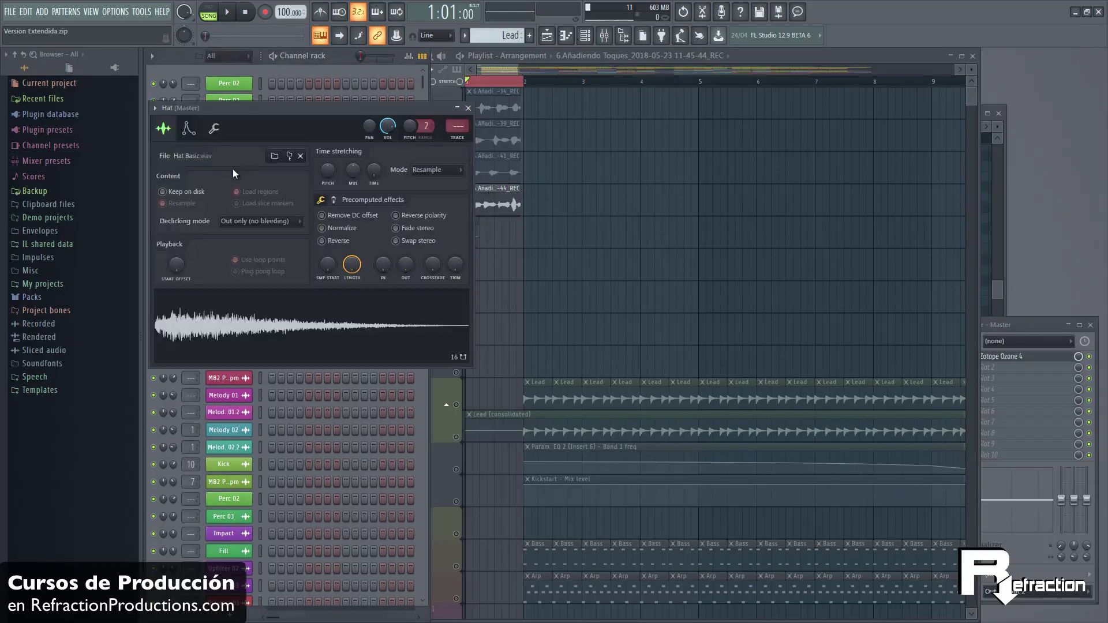
left_click(334, 200)
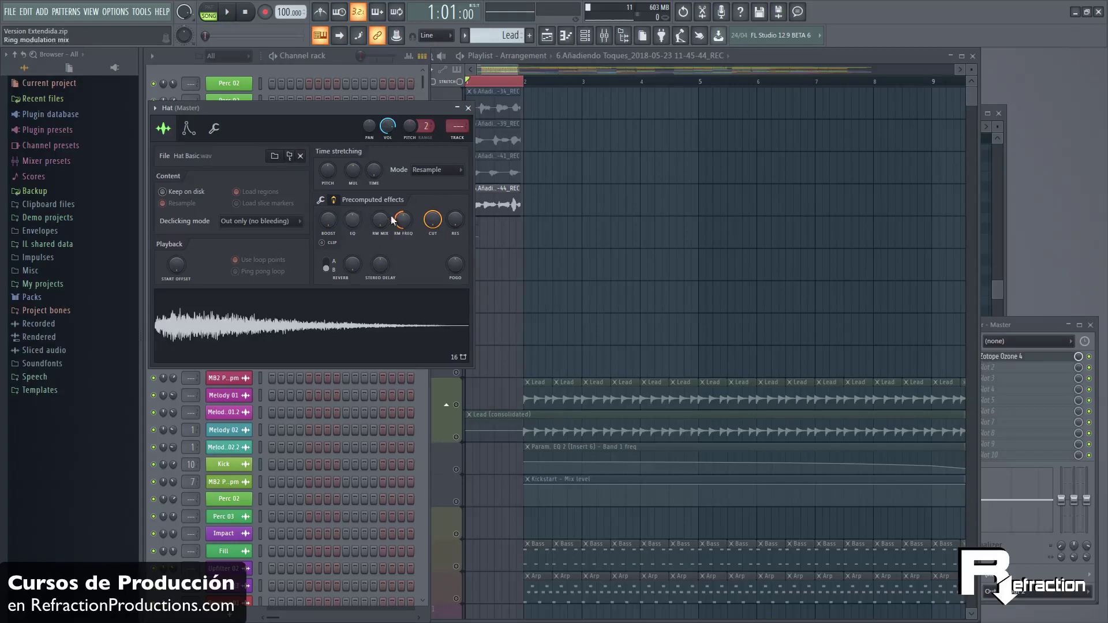
Step: Try the Hat sample's ring modulation mix at 100% and reset it
left_click_drag(378, 220, 365, 143)
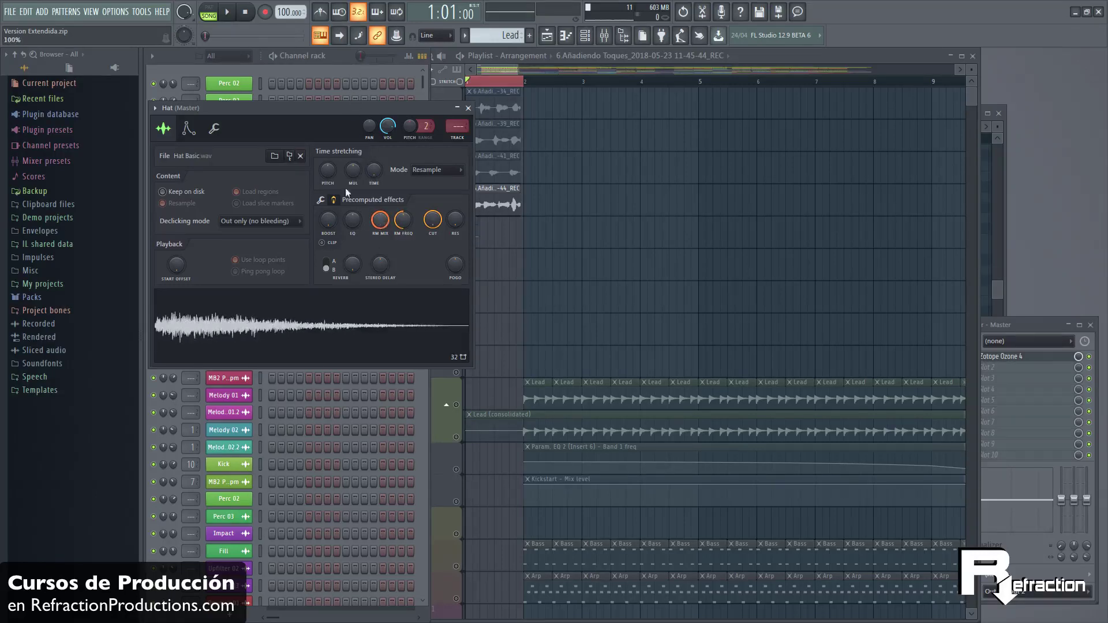
left_click_drag(346, 192, 385, 224)
right_click(402, 220)
Step: Try the Hat's filter cutoff and a resonance of 100%, audition the sample and restore both controls
left_click(431, 227)
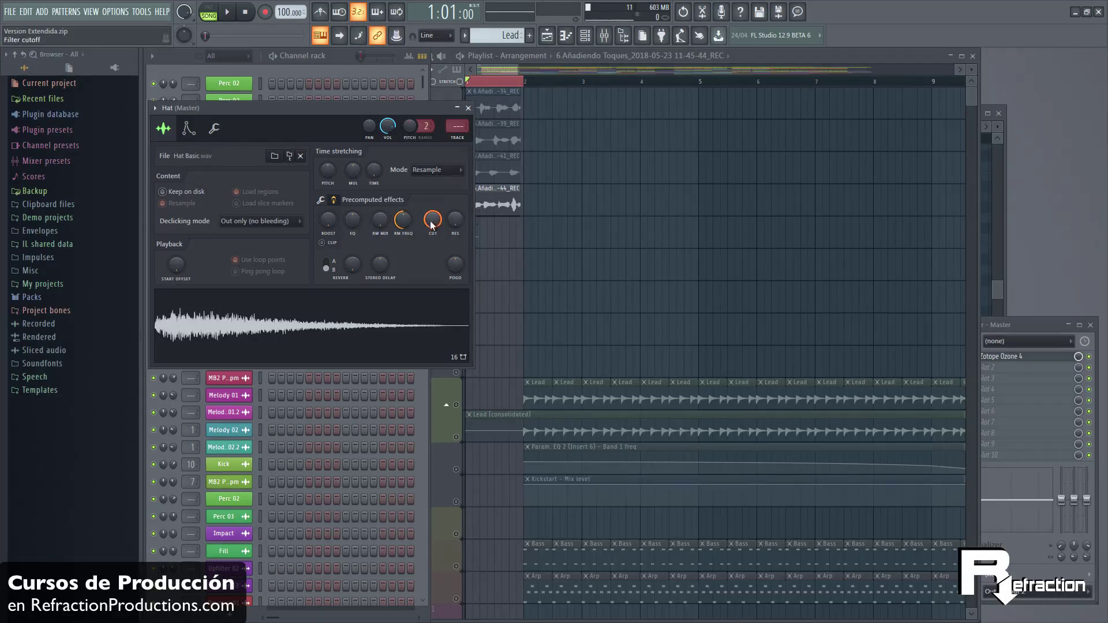
left_click_drag(431, 220, 367, 305)
left_click_drag(443, 218, 437, 182)
left_click_drag(433, 219, 436, 179)
left_click(383, 331)
left_click_drag(455, 220, 428, 114)
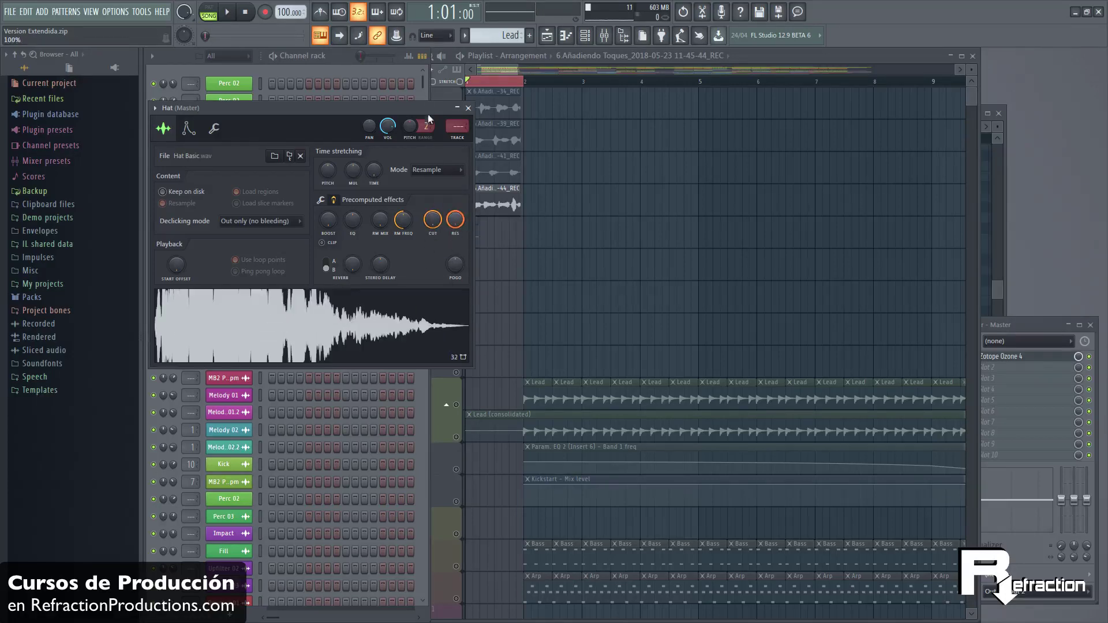
left_click(321, 312)
left_click_drag(455, 221, 463, 261)
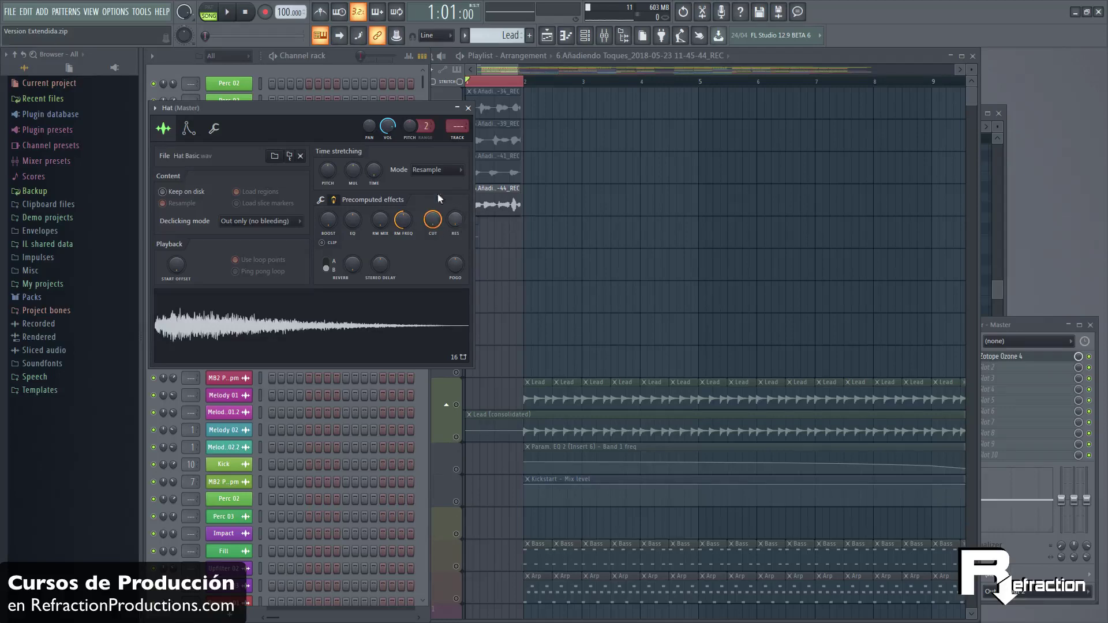
Step: Try the Hat's boost and sample start offset, audition the result and reset both controls
left_click_drag(327, 220, 310, 343)
left_click_drag(175, 271, 161, 145)
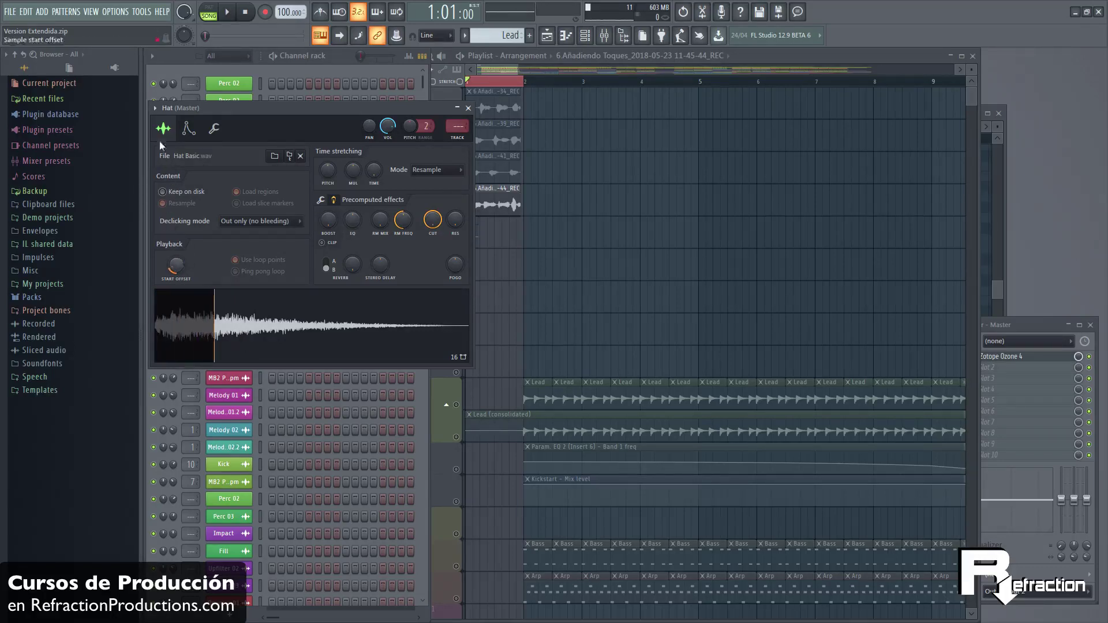
left_click(255, 333)
scroll(178, 265, "down", 8)
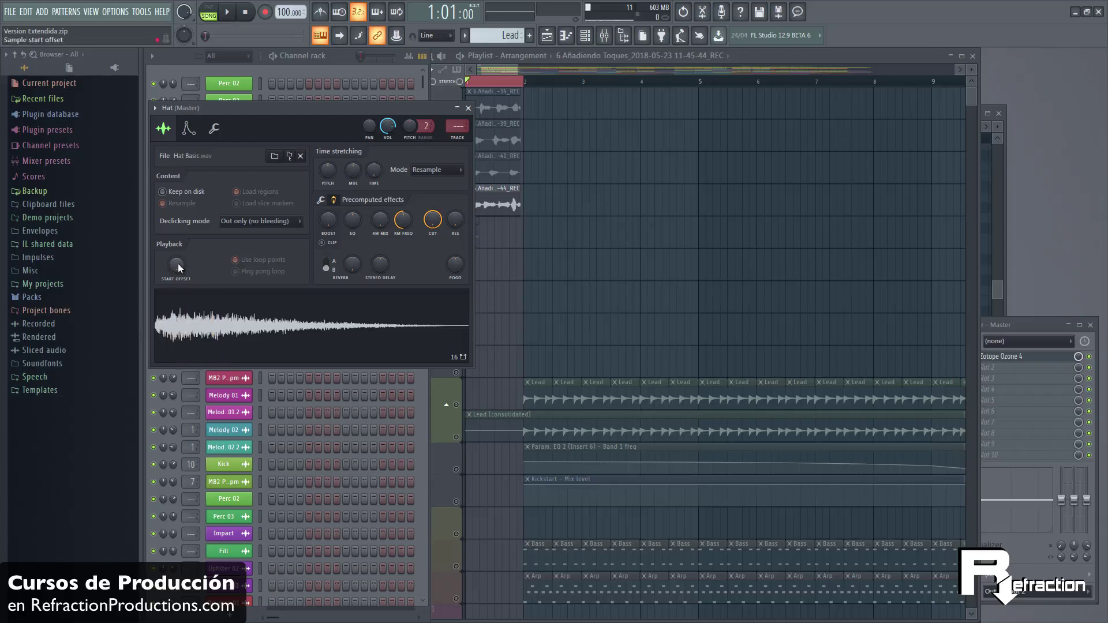
Step: Show the first page of the Hat's precomputed effects and try its quick fade-in
left_click(335, 200)
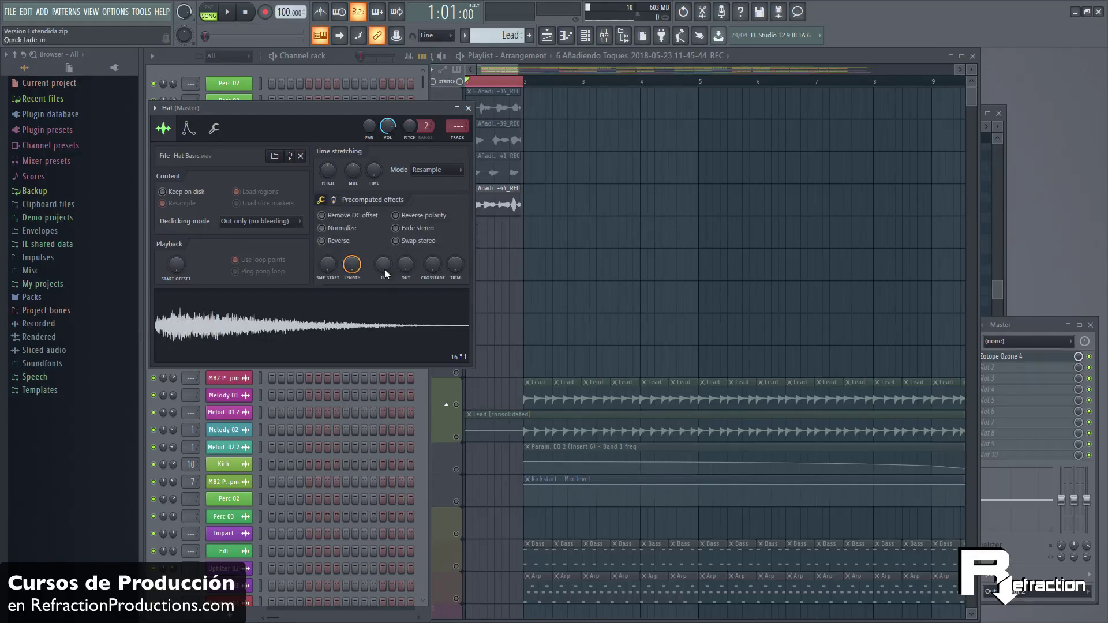
left_click_drag(384, 269, 283, 297)
Step: Bring the playlist forward and show its mini playlist preview options for enabling, double height and time markers
left_click(543, 391)
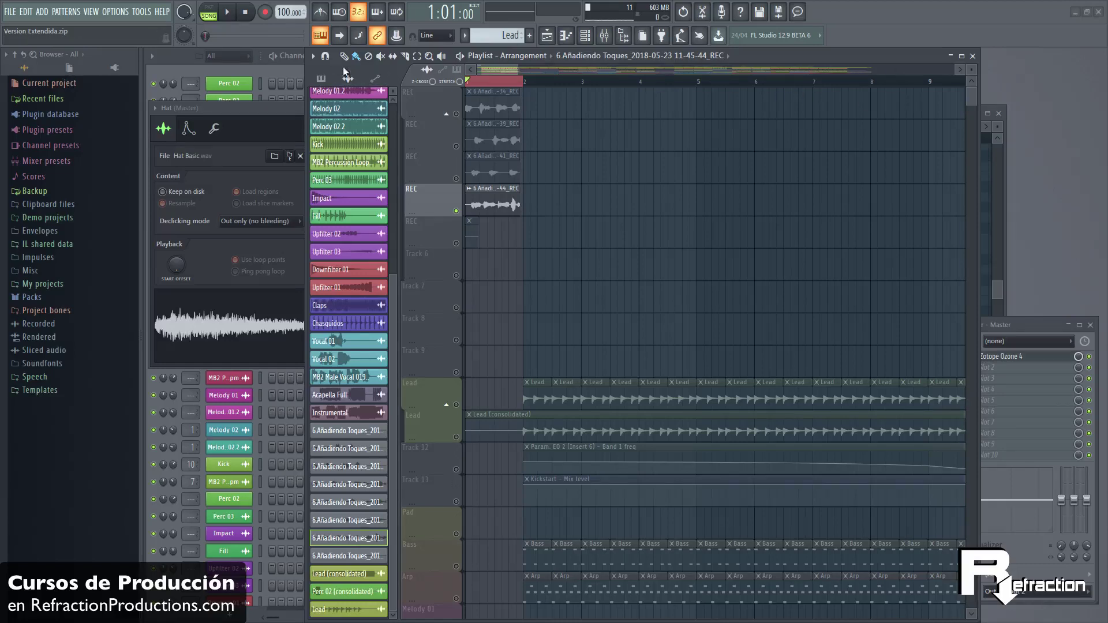
left_click(313, 57)
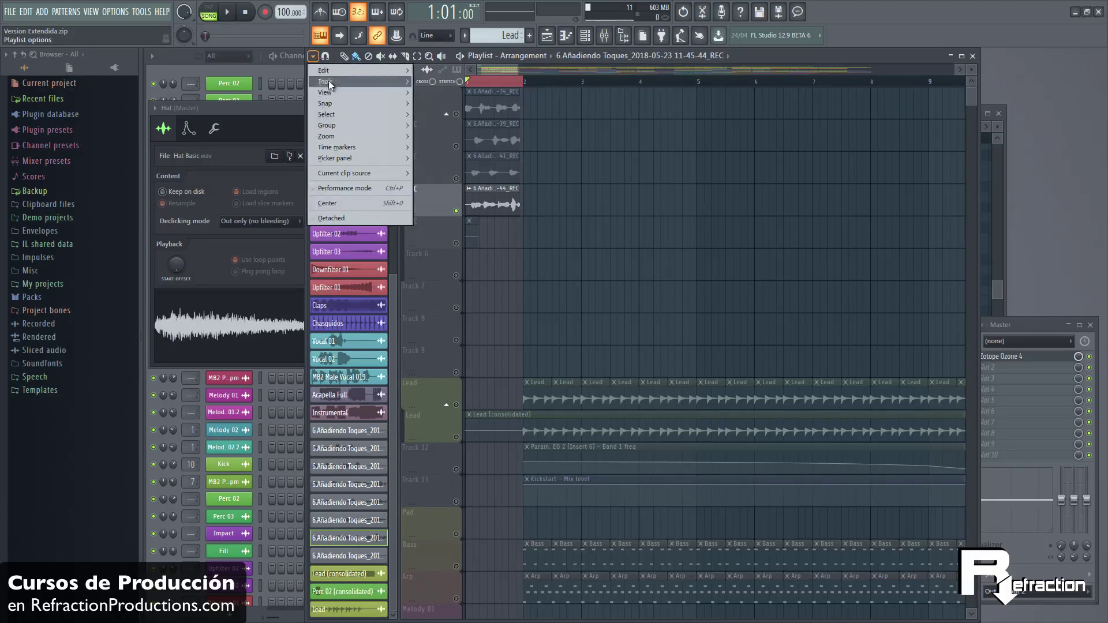
mouse_move(331, 92)
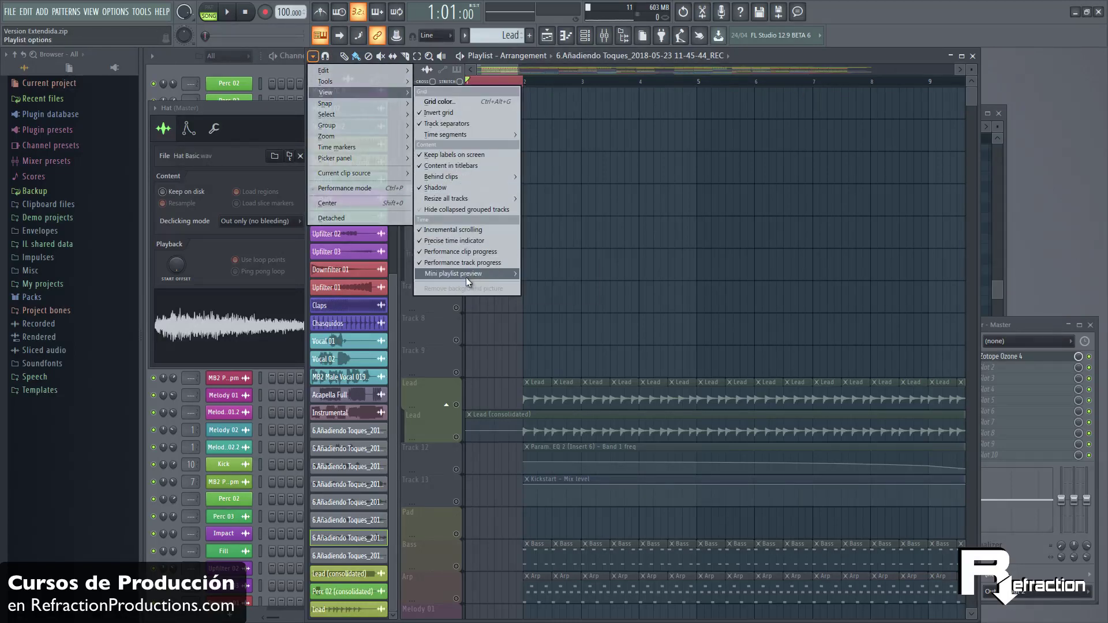
mouse_move(466, 277)
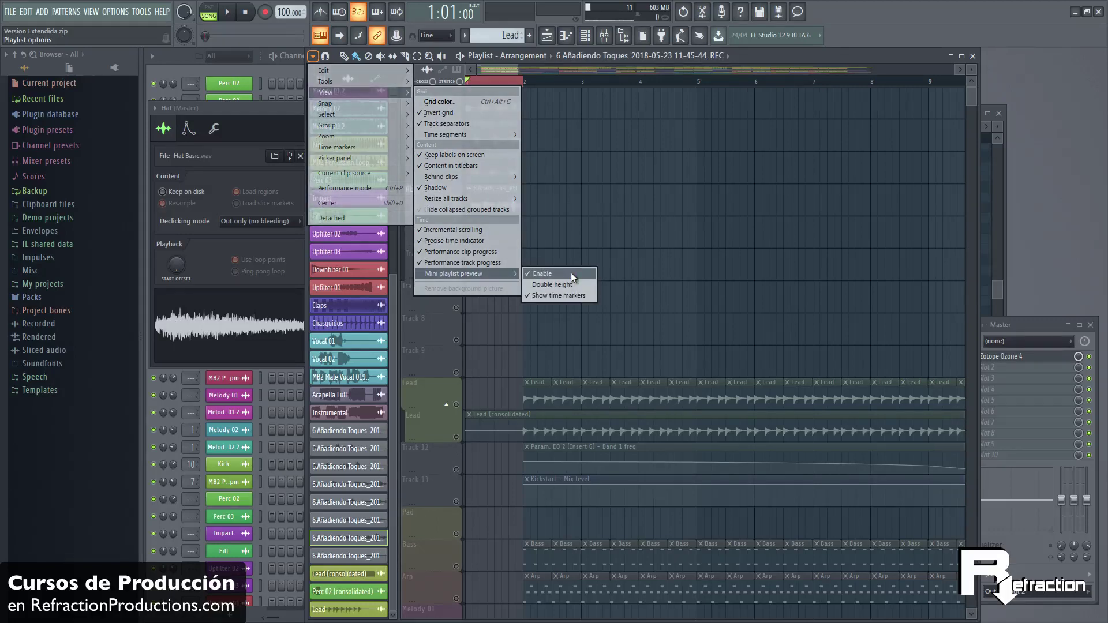
left_click(591, 261)
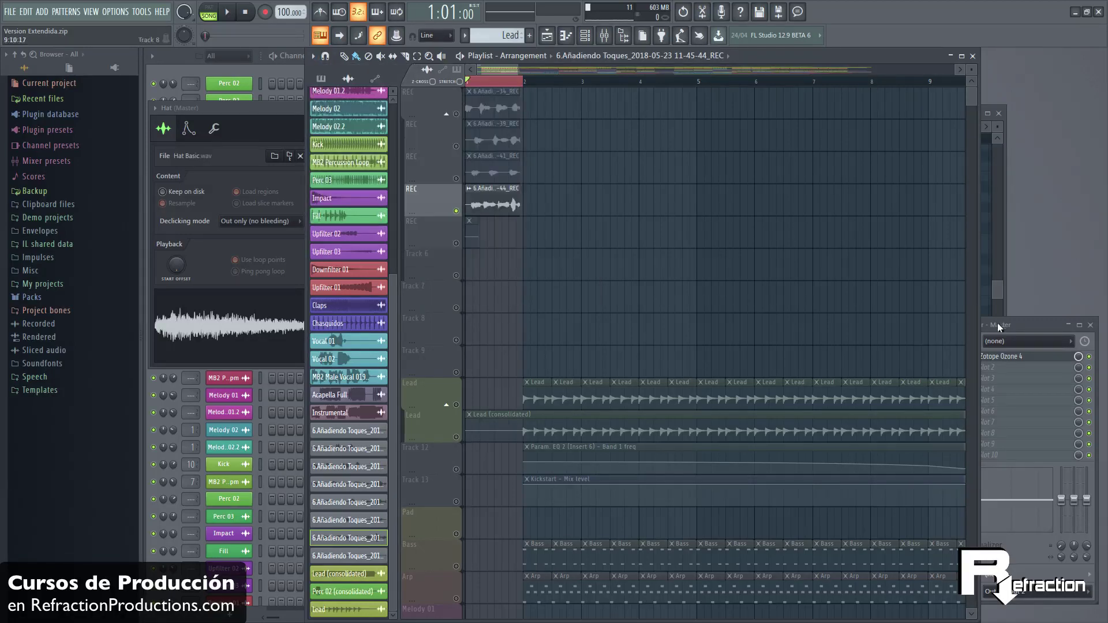
Step: Bring the mixer forward and show its plugin delay compensation options
left_click(1034, 328)
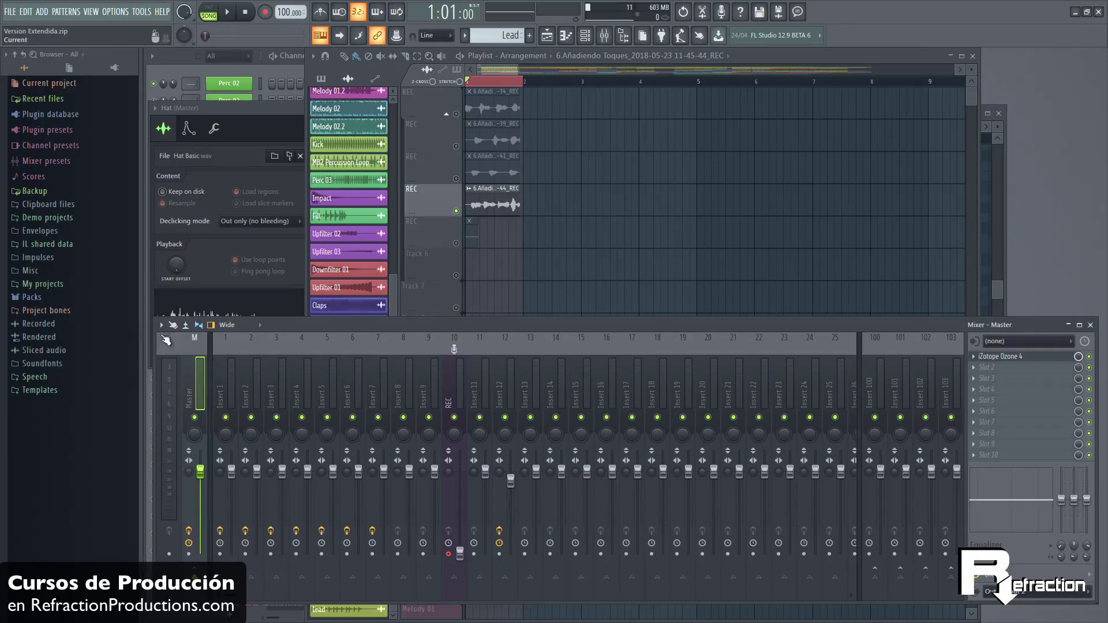
left_click(160, 326)
mouse_move(157, 329)
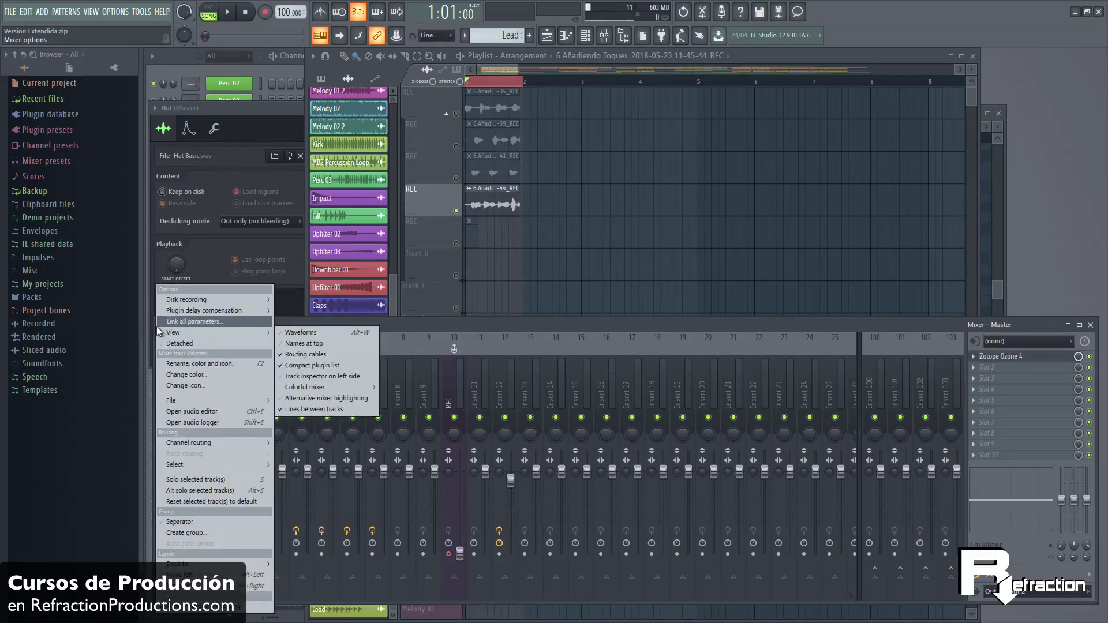
mouse_move(206, 312)
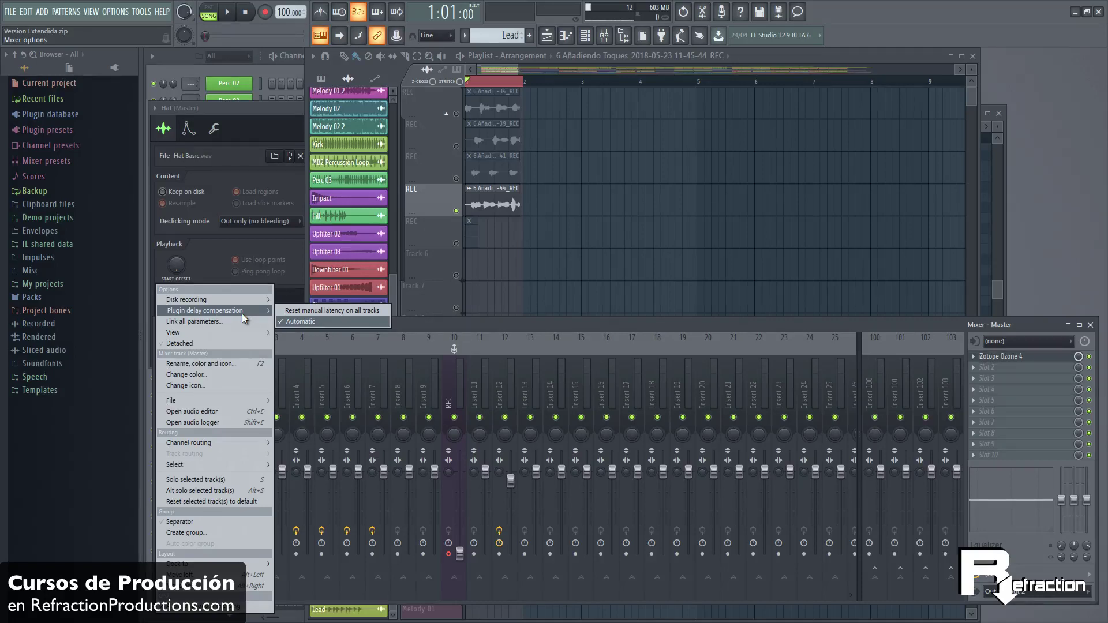
left_click(310, 322)
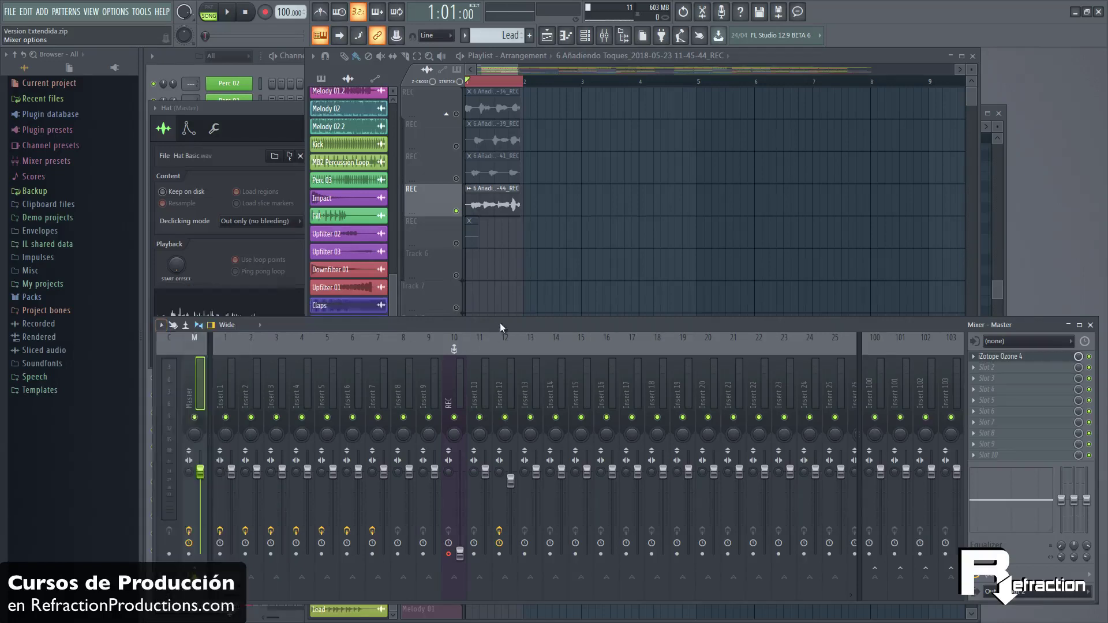
Step: Select mixer tracks Insert 1 to Insert 4 and reset them to default, removing all their plugins
mouse_move(262, 597)
left_mouse_down()
mouse_move(350, 598)
mouse_move(266, 597)
left_mouse_up()
left_click(310, 376)
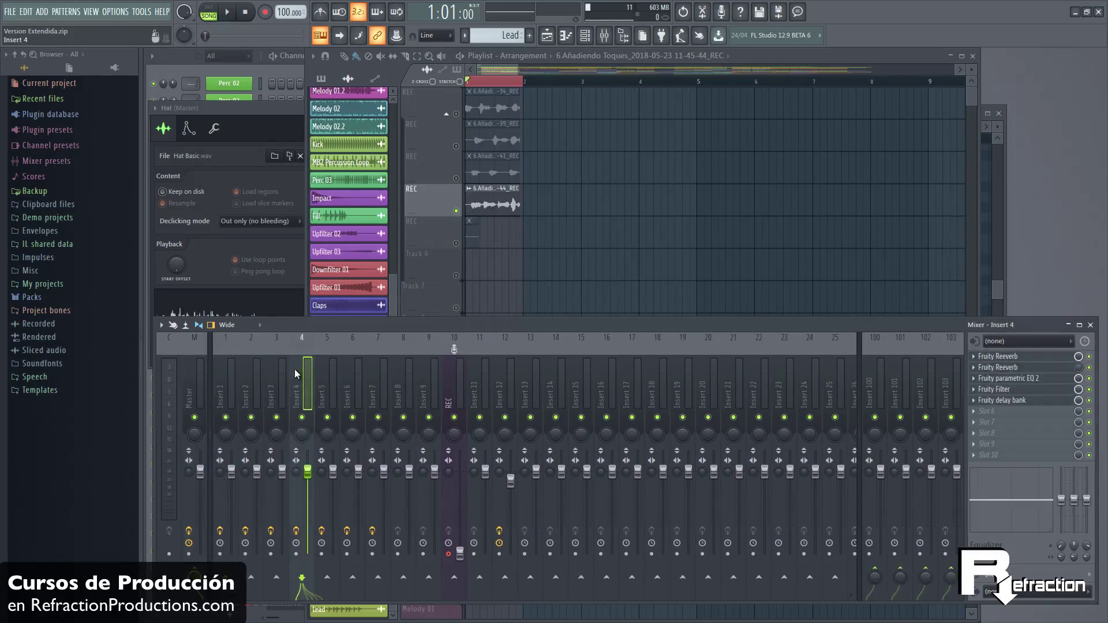
left_click_drag(294, 368, 219, 372)
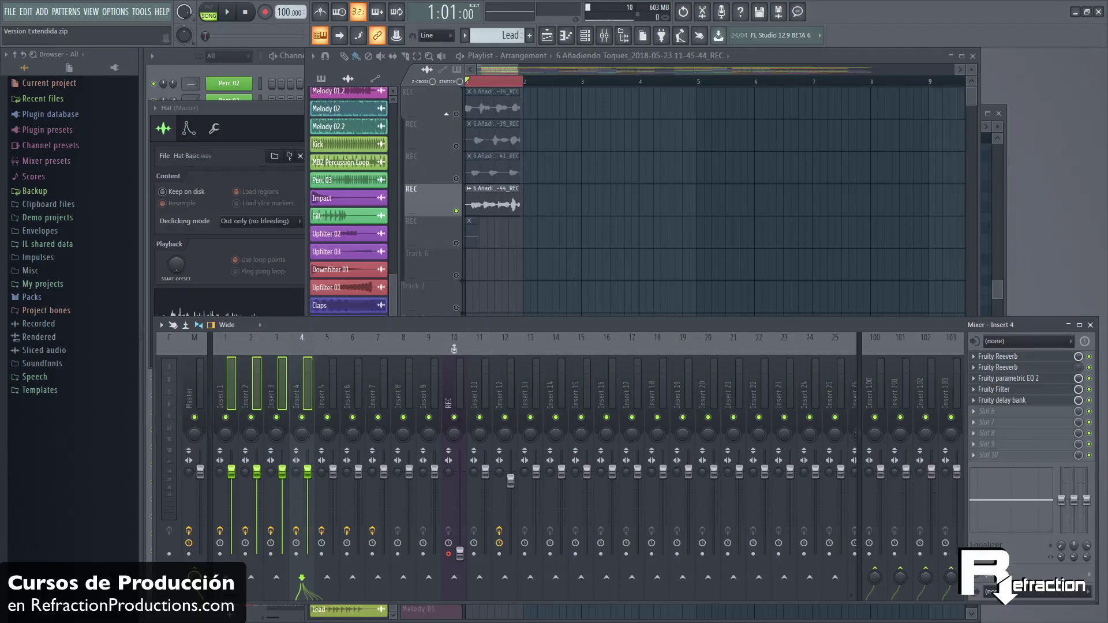
left_click(162, 324)
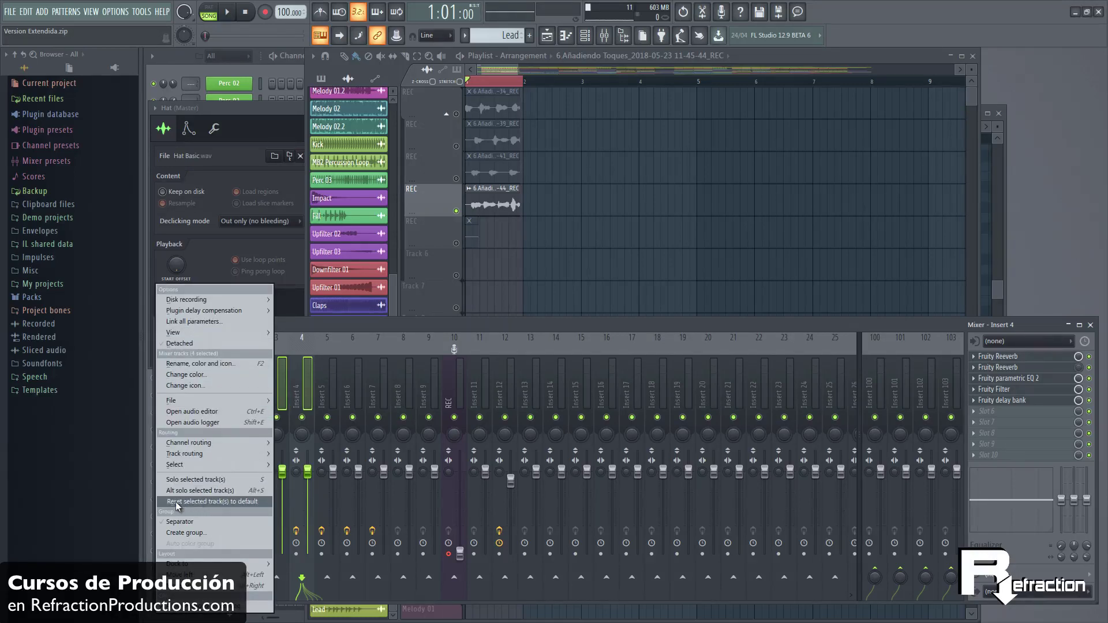
left_click(235, 502)
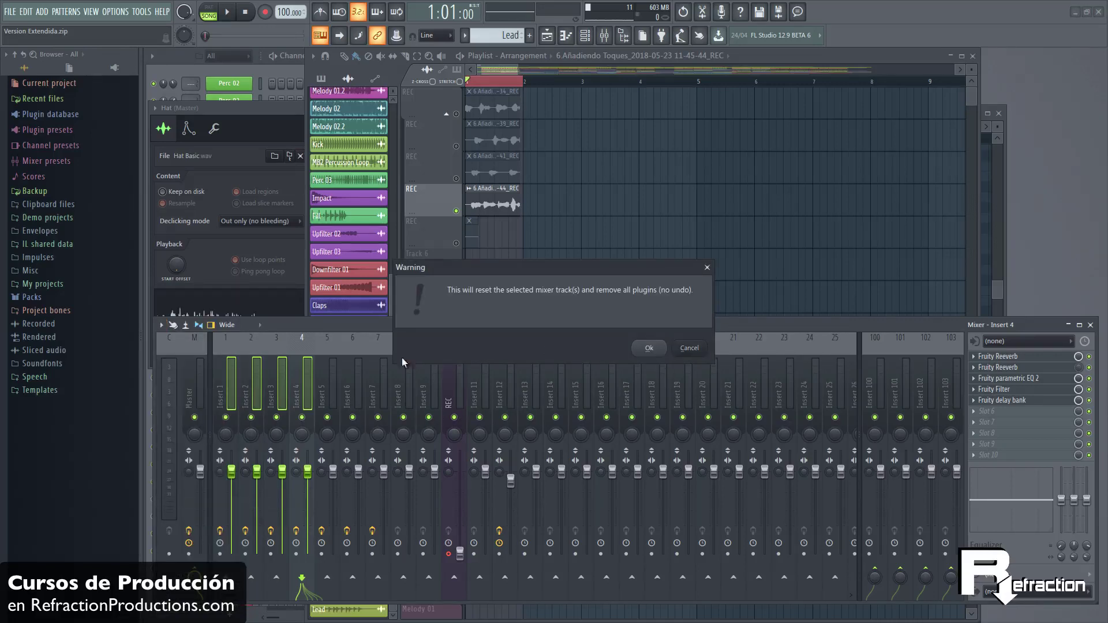
left_click(650, 349)
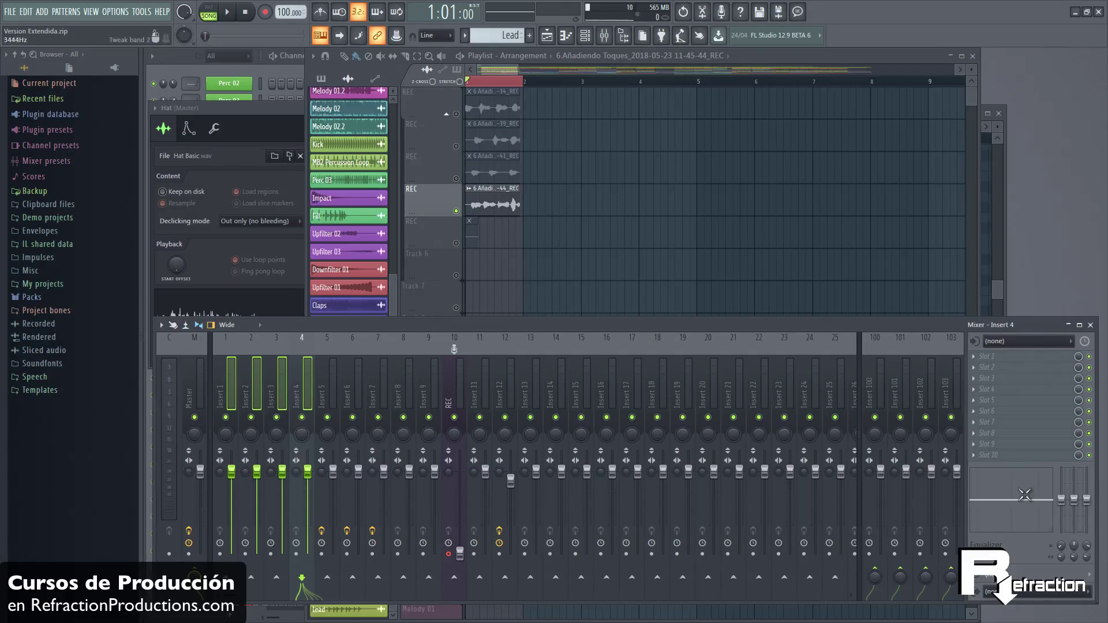
Step: Show the list of effect plugins available for Insert 4's first slot and close it without choosing one
left_click(980, 356)
left_click(654, 325)
left_click(981, 356)
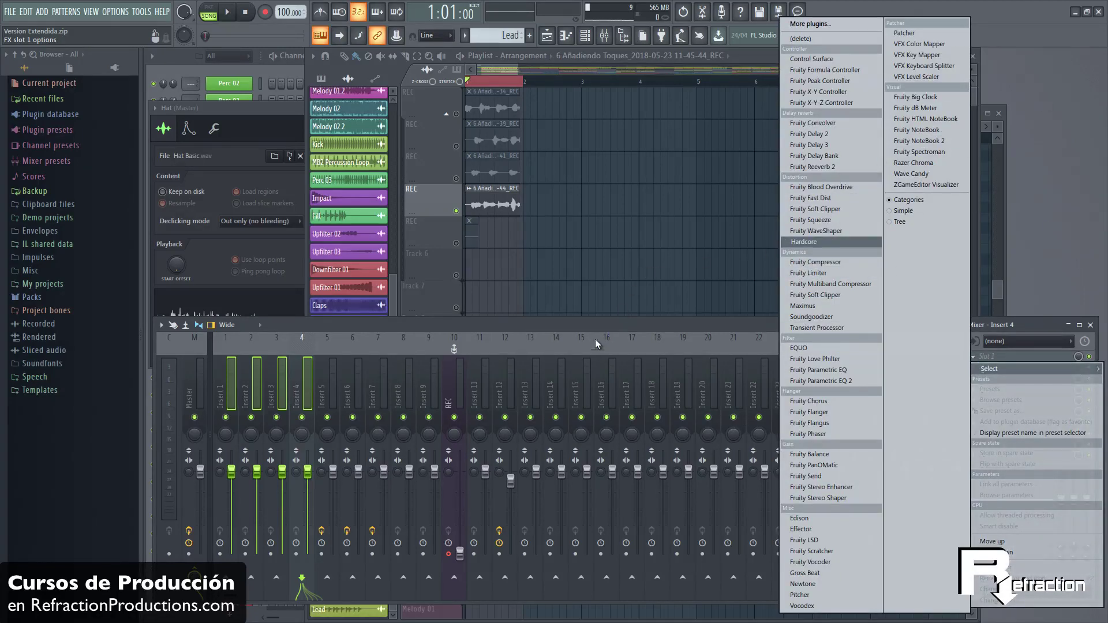
left_click(552, 323)
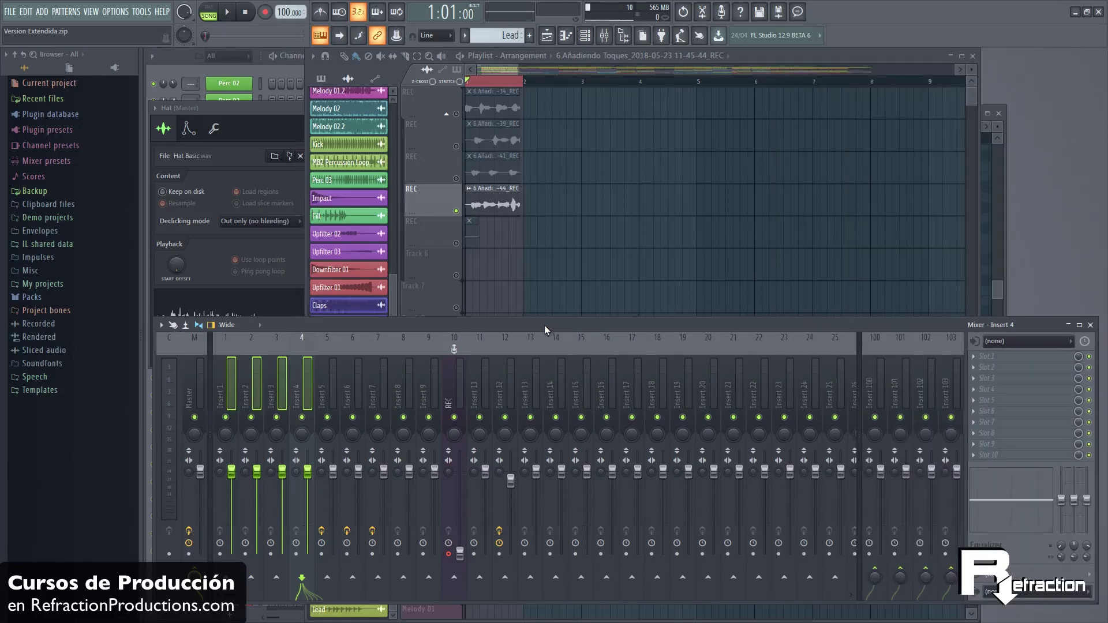